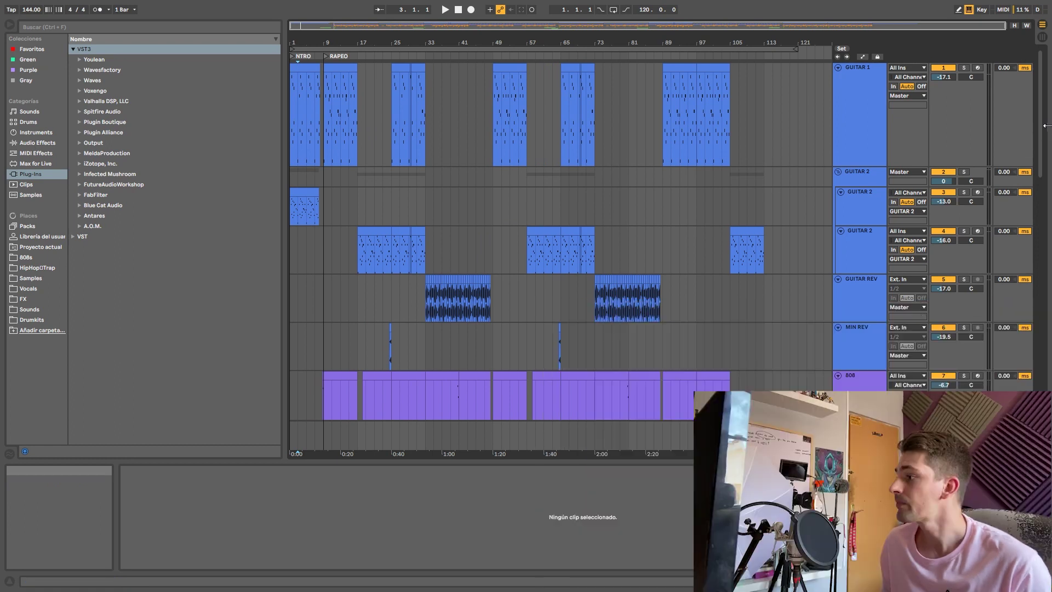
Play the beat from the start while looking over the guitar, 808, drum and effects tracks
scroll(1045, 129, down, 10)
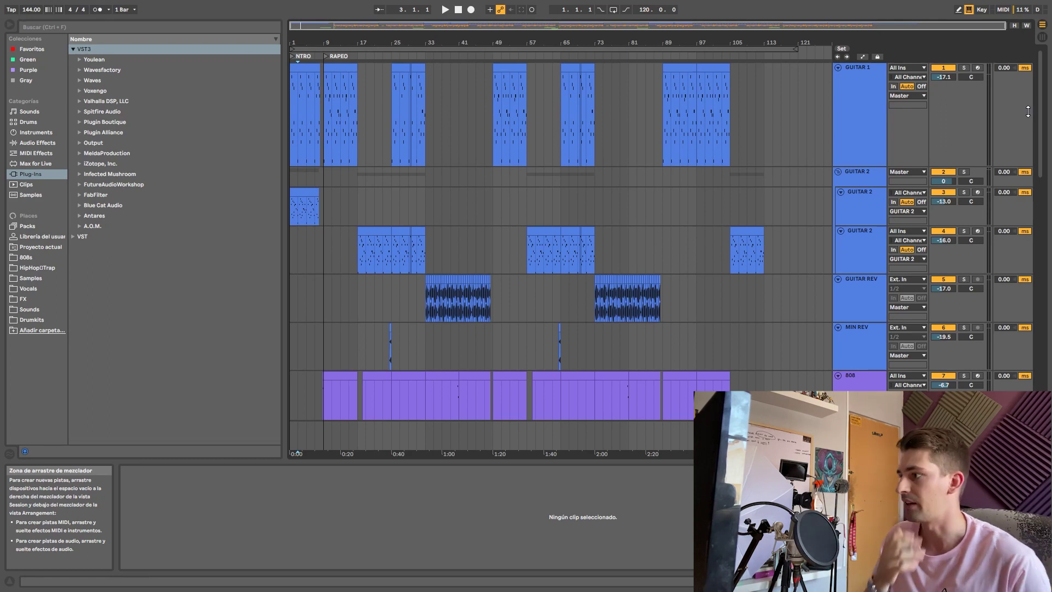
scroll(1044, 116, down, 12)
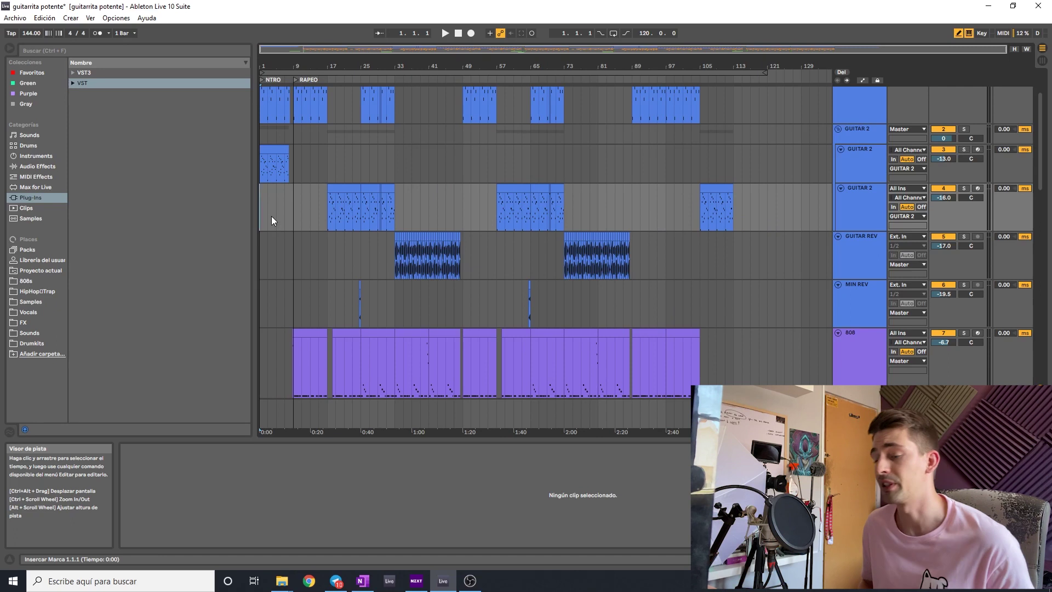
key(space)
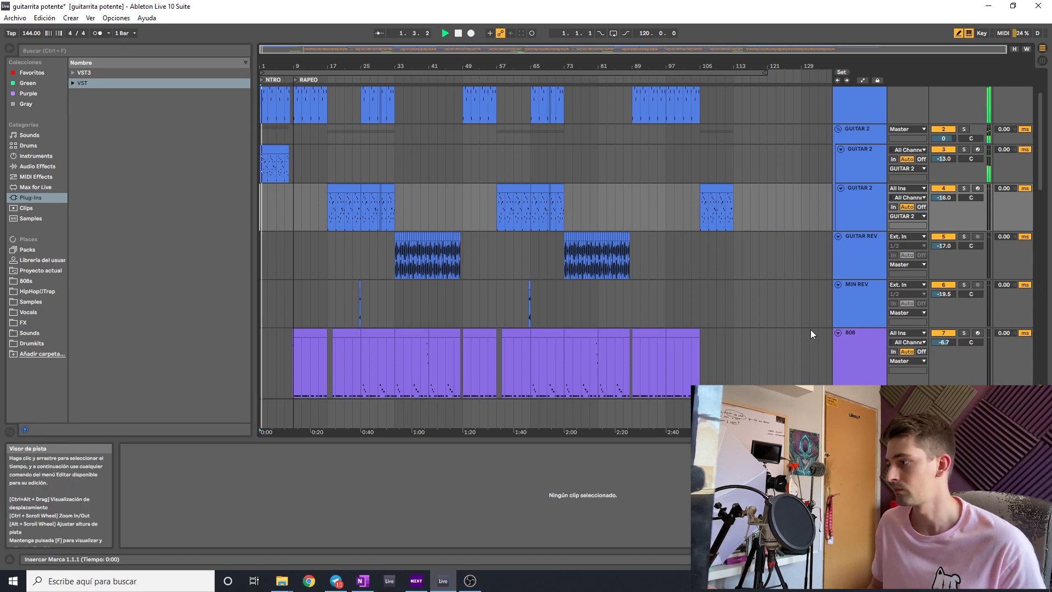
scroll(844, 337, down, 1)
scroll(876, 347, down, 15)
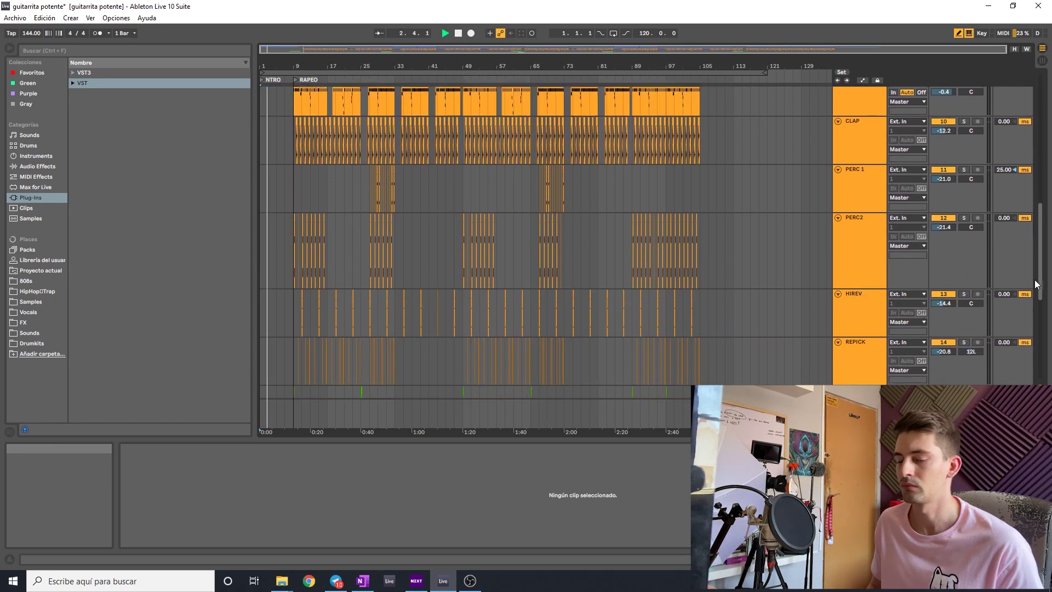
scroll(1028, 341, down, 1)
scroll(601, 262, up, 4)
scroll(548, 262, left, 5)
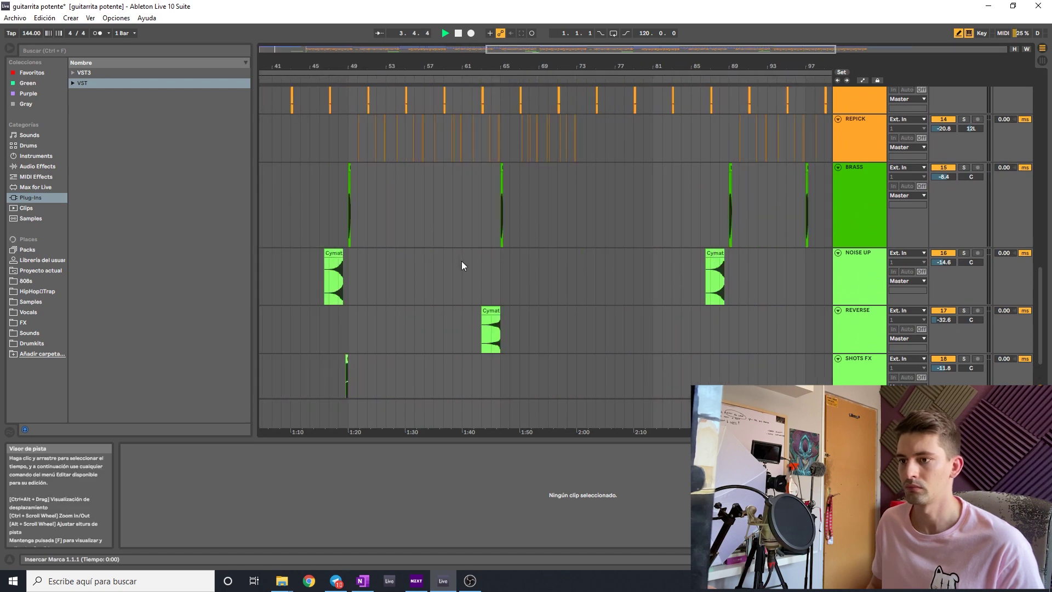
scroll(452, 233, left, 4)
drag(1041, 318, 1050, 170)
scroll(658, 276, left, 4)
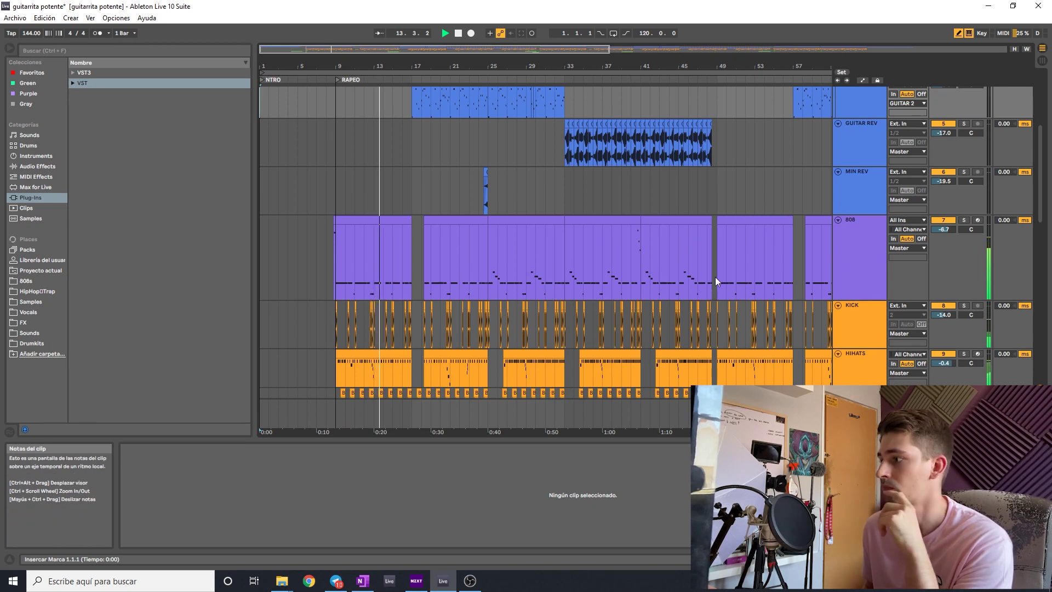
scroll(1044, 230, down, 3)
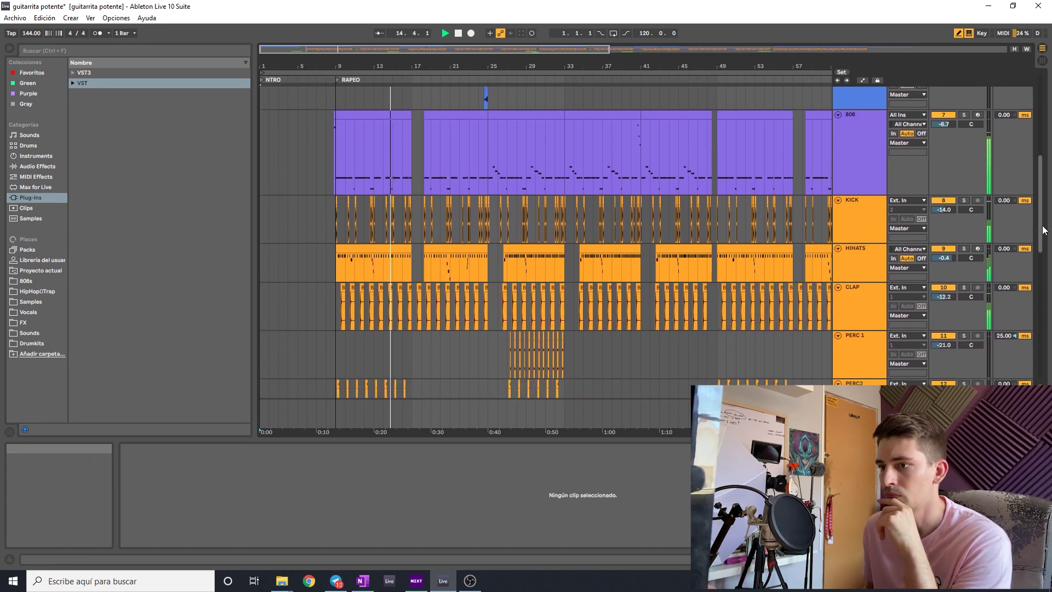
drag(1044, 230, 1047, 190)
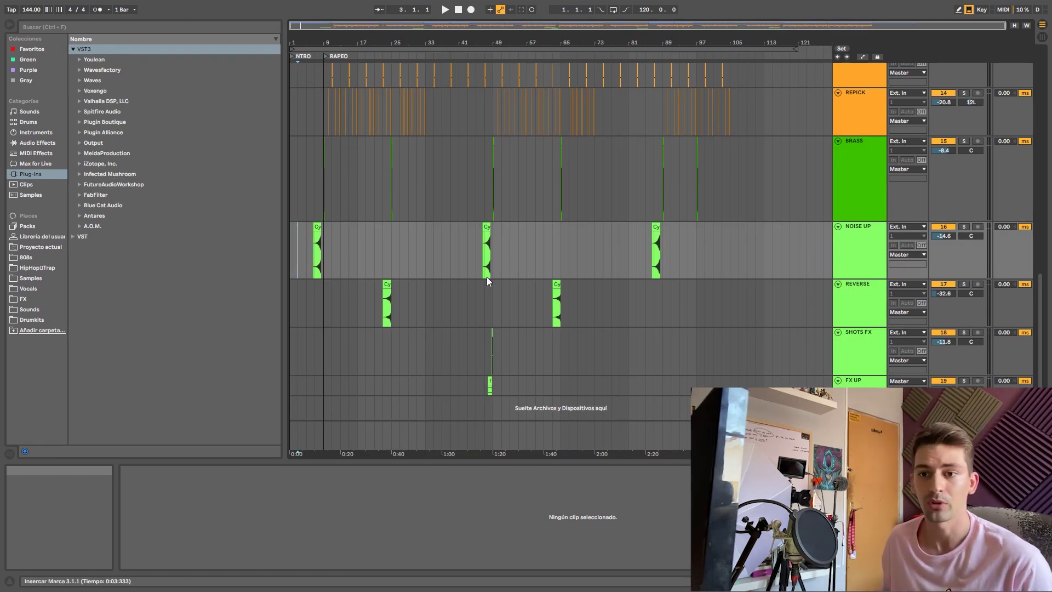
Search the Vocals folder for "trapped" and place the Cymatics Trapped Lead Wet vocal on a new audio track at bar 17
click(29, 288)
click(80, 26)
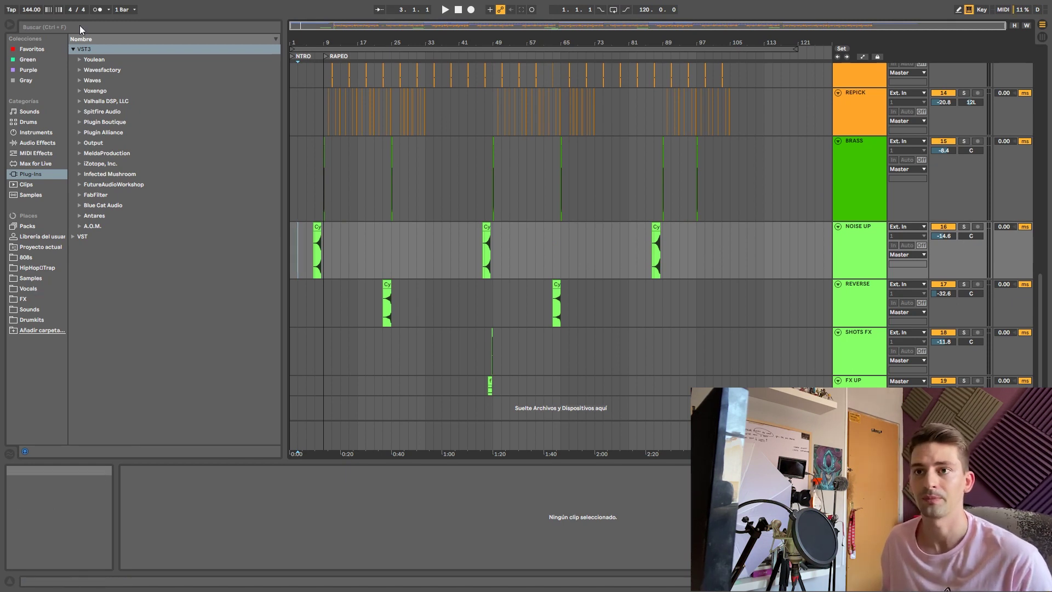
text(trapped)
click(144, 91)
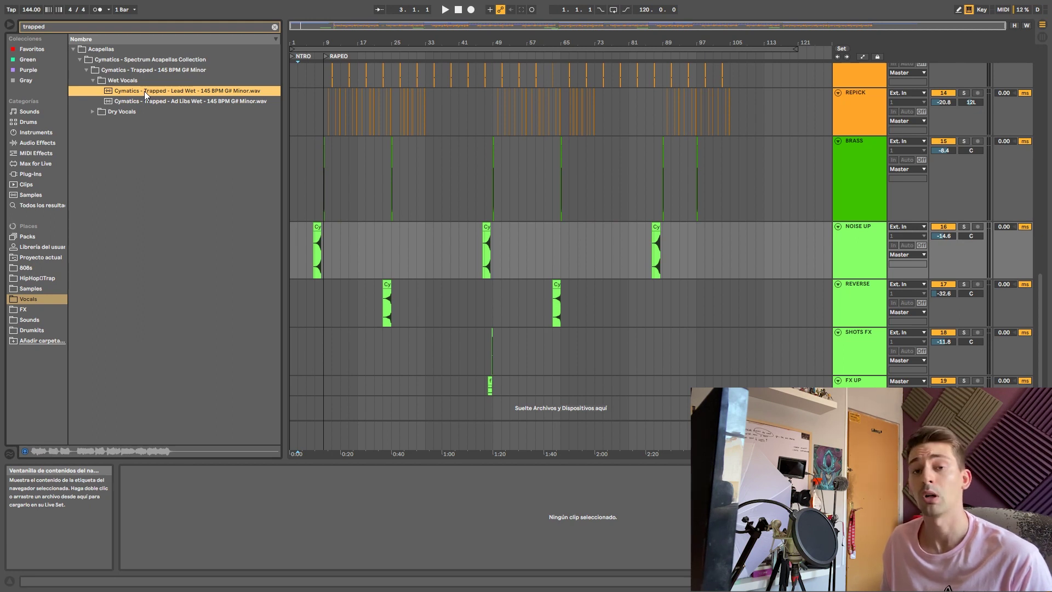
drag(145, 92, 393, 397)
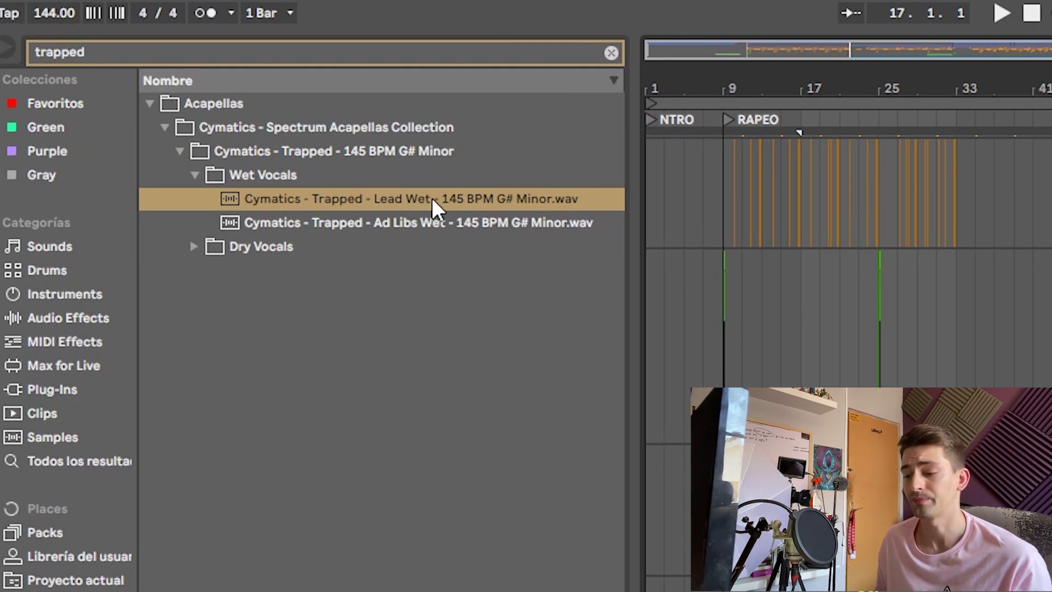
drag(432, 198, 1018, 591)
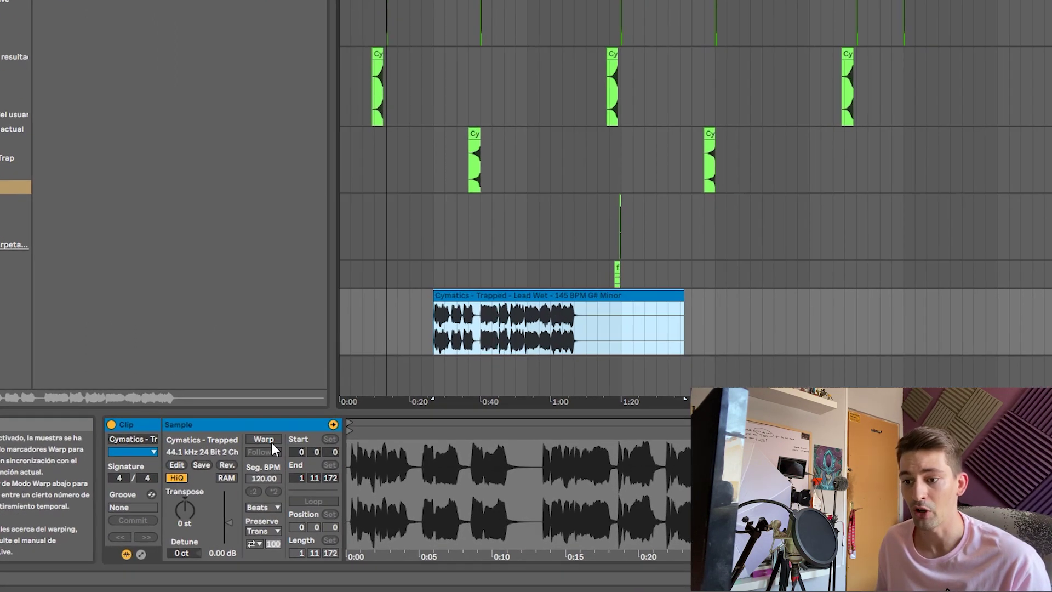
Enable Warp on the Trapped vocal clip and set its segment BPM to 145
click(235, 481)
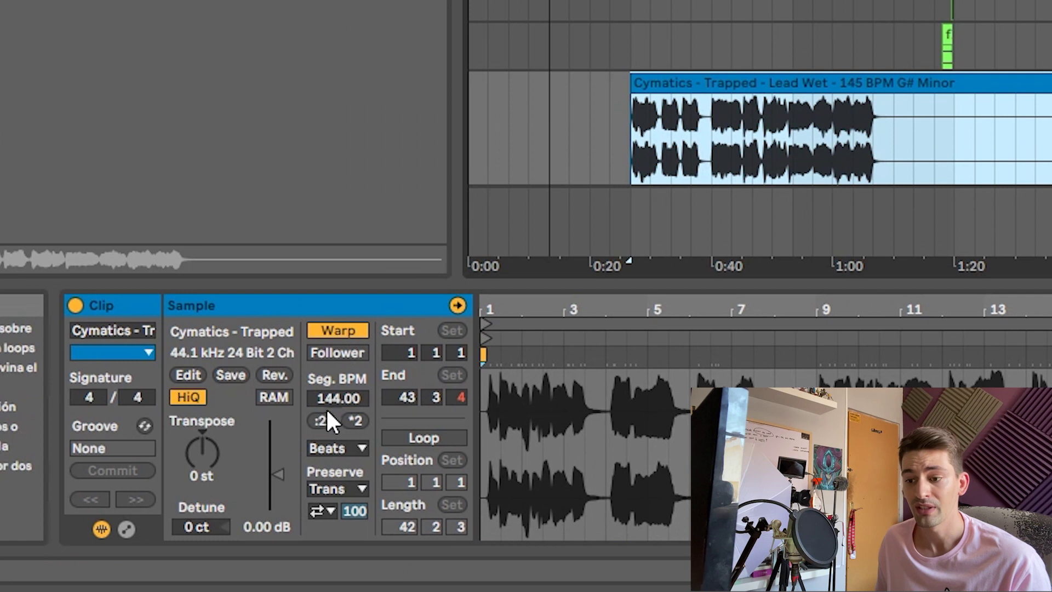
click(328, 399)
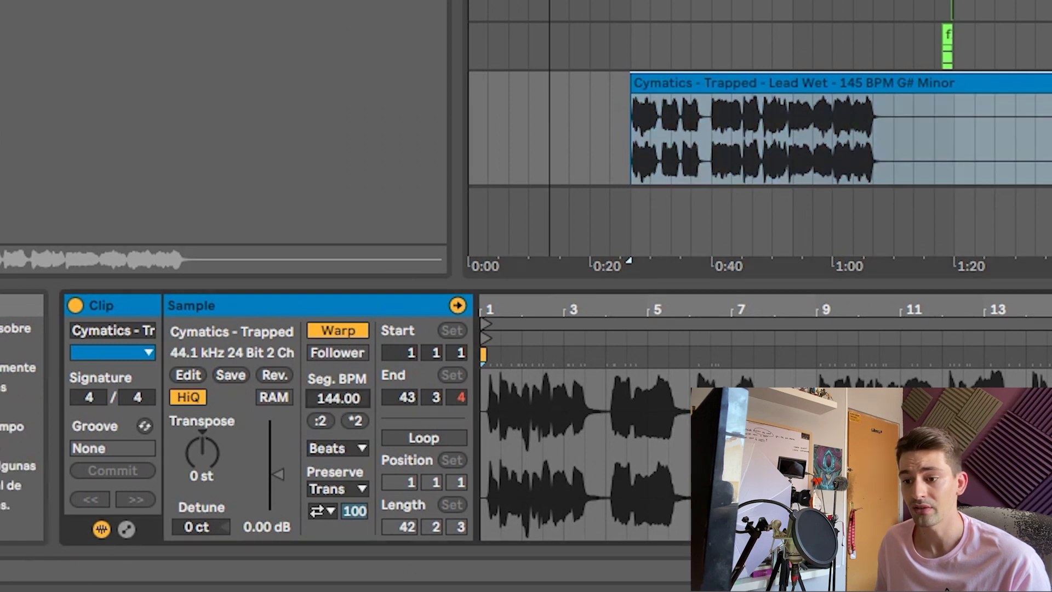
drag(327, 399, 328, 397)
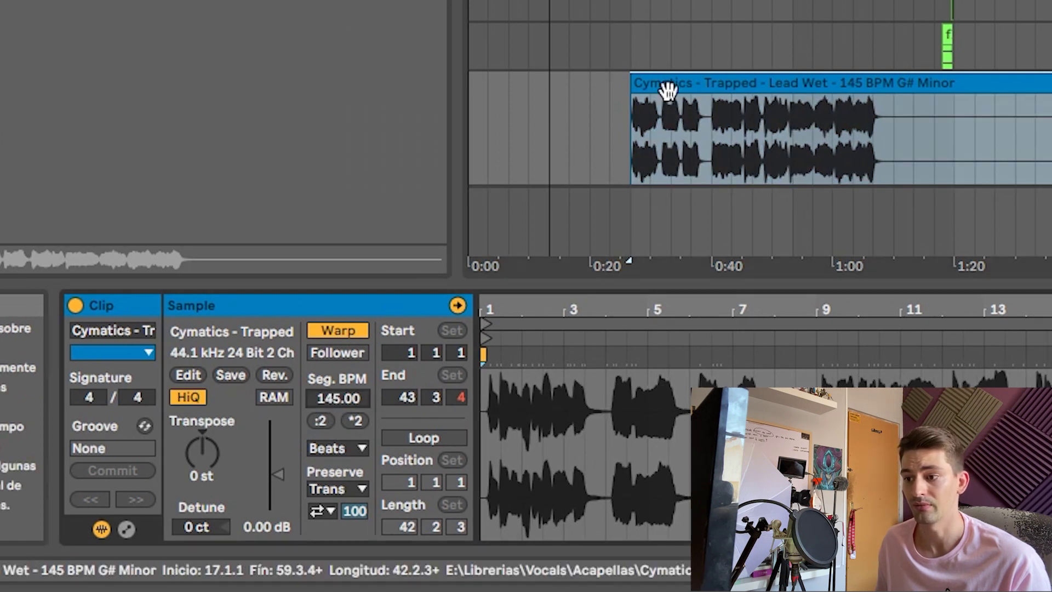
Move the vocal clip to start at bar 9 and set its track volume to -12.5 dB
drag(667, 88, 589, 83)
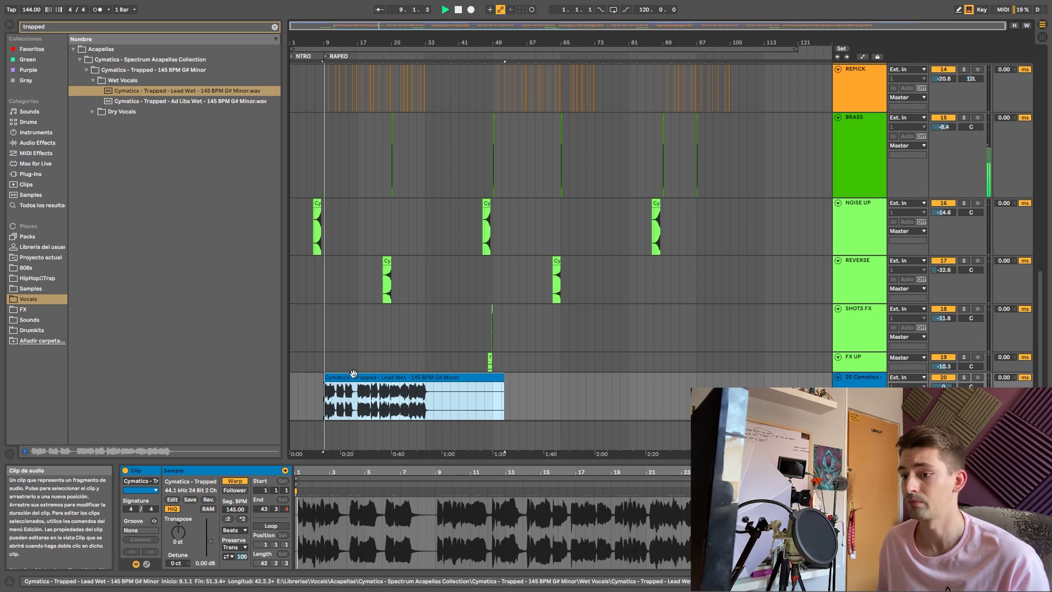
drag(943, 386, 944, 392)
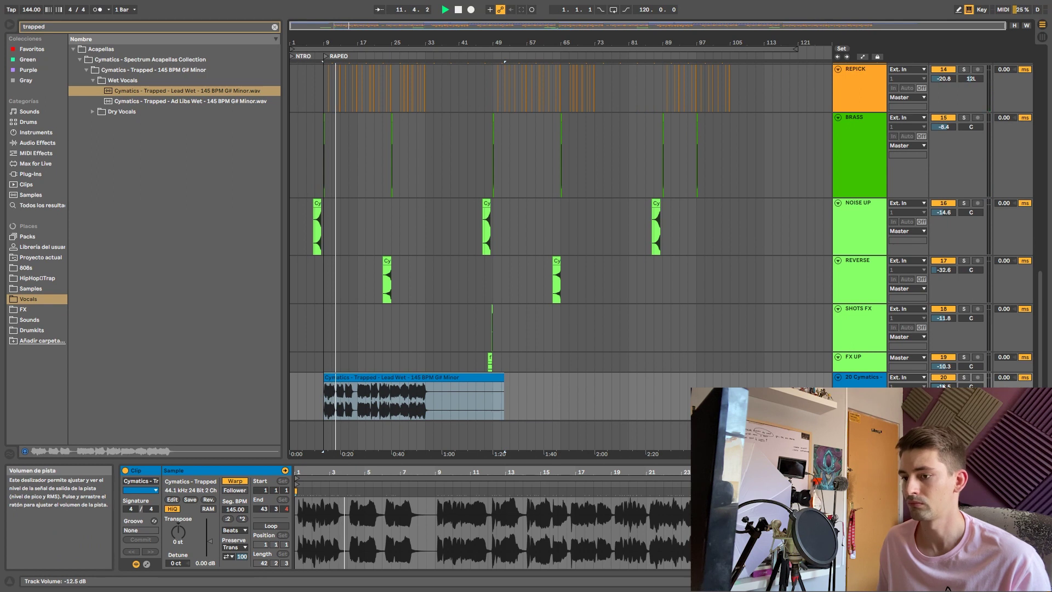
Solo the vocal track and play it from about bar 23
click(393, 401)
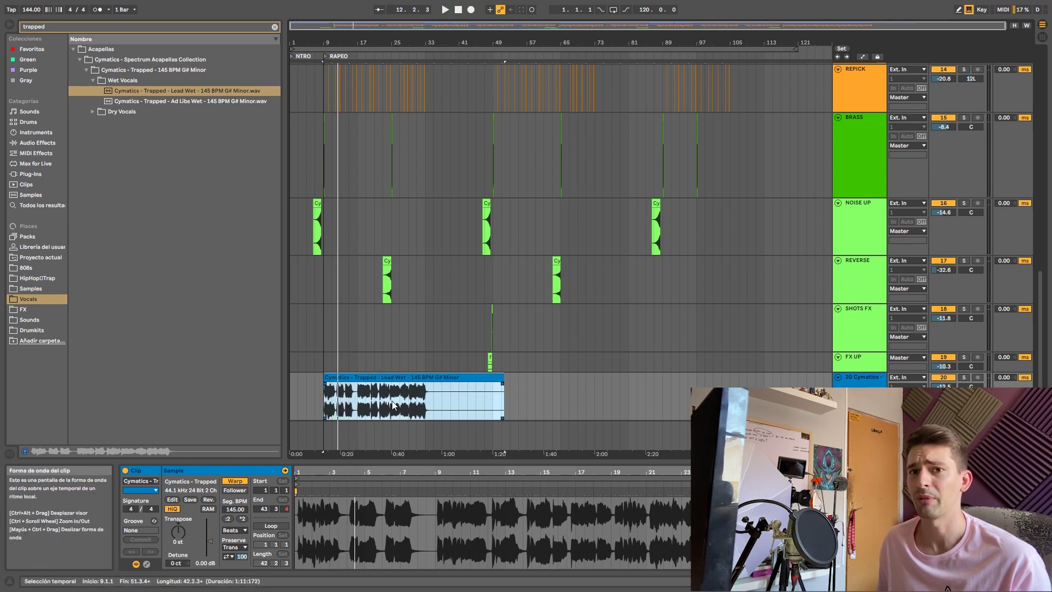
click(392, 400)
click(384, 400)
key(space)
click(964, 377)
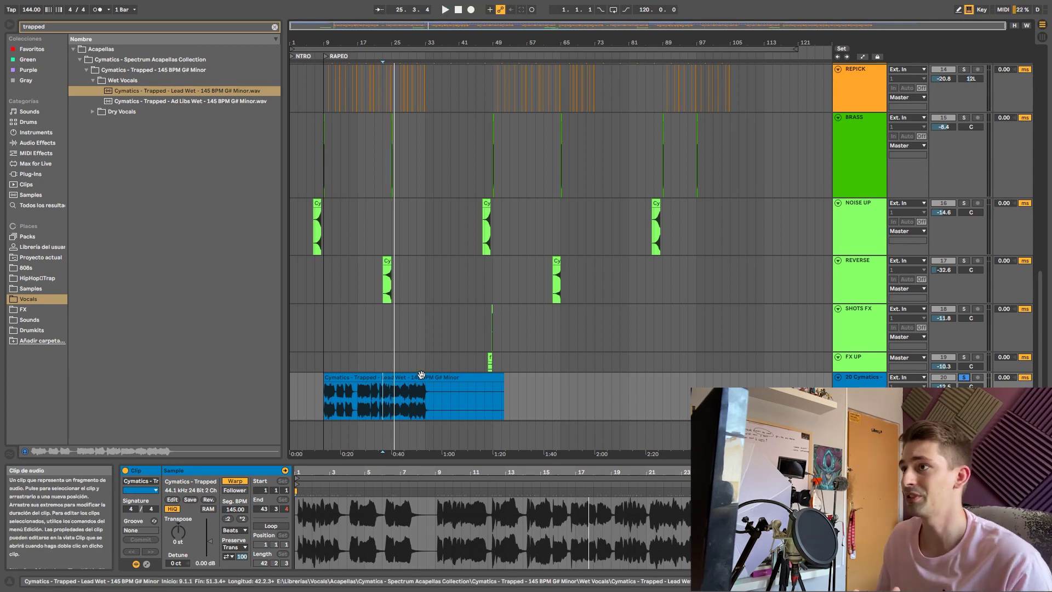
Trim the vocal clip to start at sample position 16.3.1 and place that start at 8.3.1 in the arrangement
drag(422, 375, 363, 377)
drag(291, 378, 342, 375)
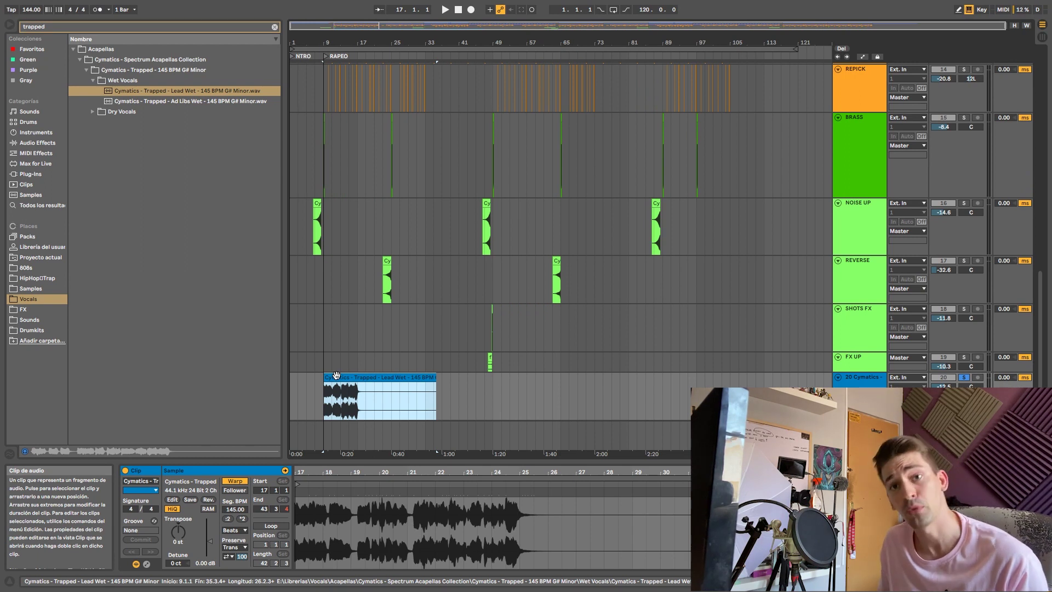
click(324, 398)
scroll(318, 398, up, 5)
mouse_move(359, 378)
mouse_down()
mouse_move(337, 378)
mouse_move(348, 378)
mouse_up()
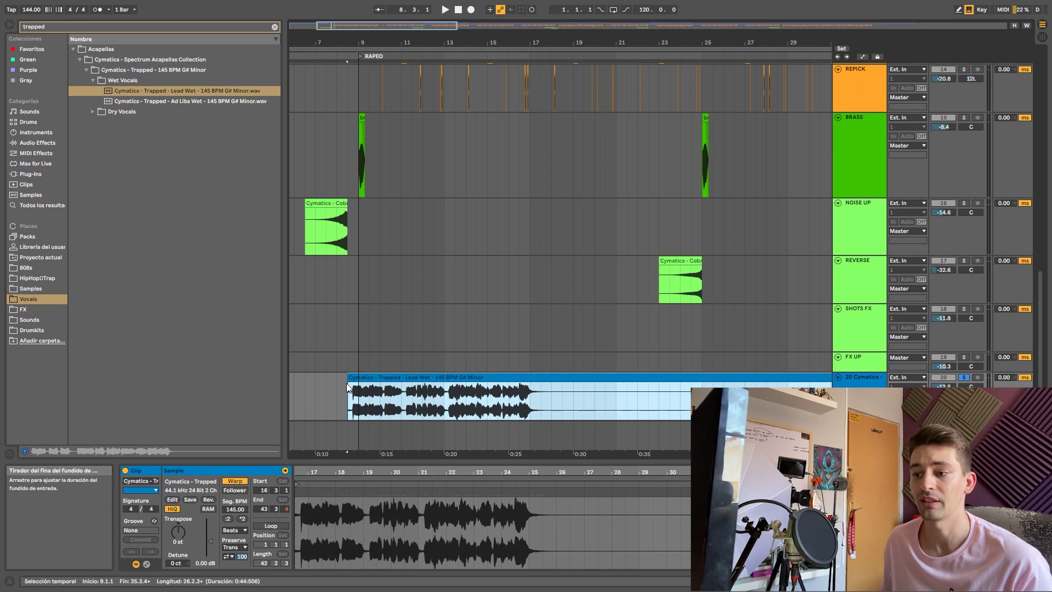
Unsolo the vocal track and play the vocal together with the beat from 6.3.1
click(350, 383)
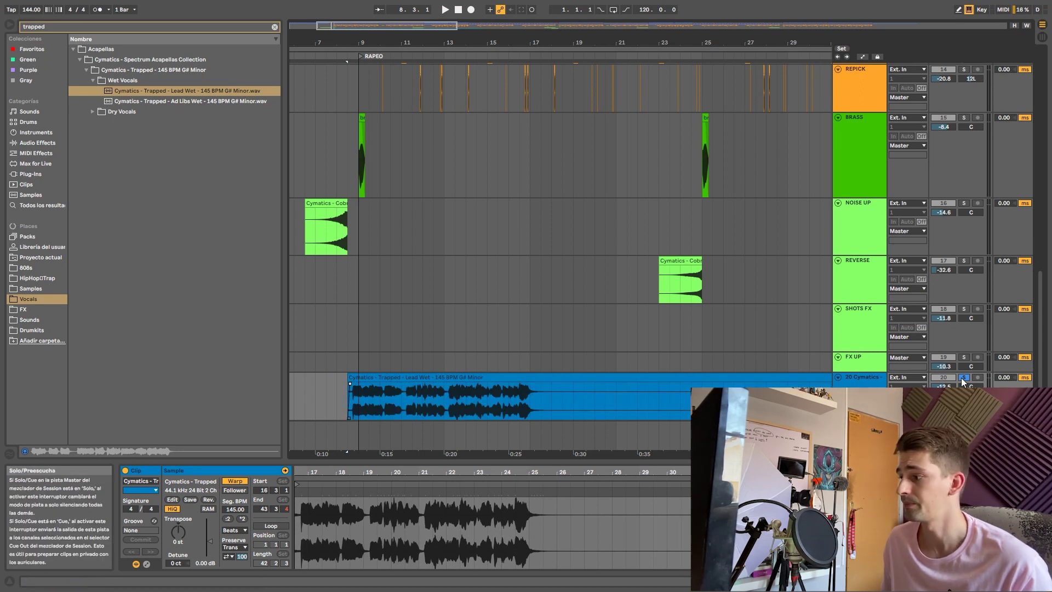
click(305, 380)
key(space)
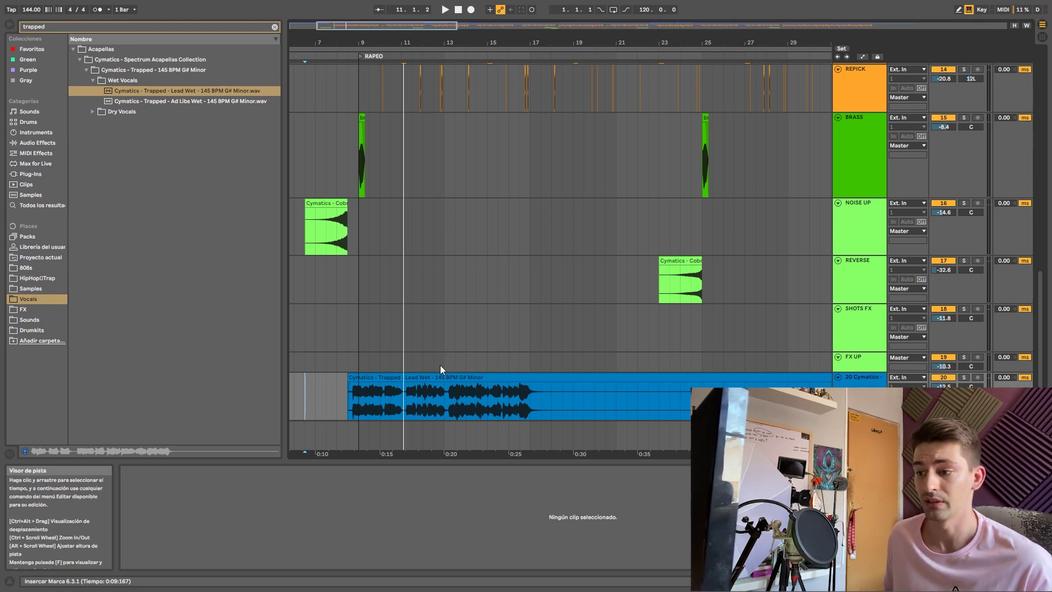
Set the vocal clip's warp mode to Complex
click(444, 367)
click(444, 374)
click(235, 530)
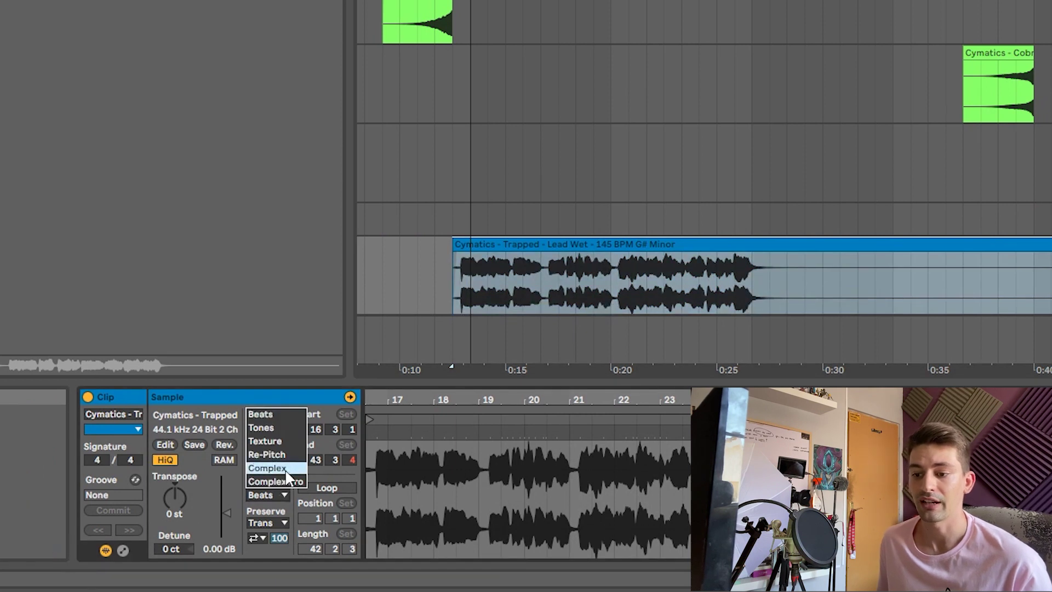
click(234, 487)
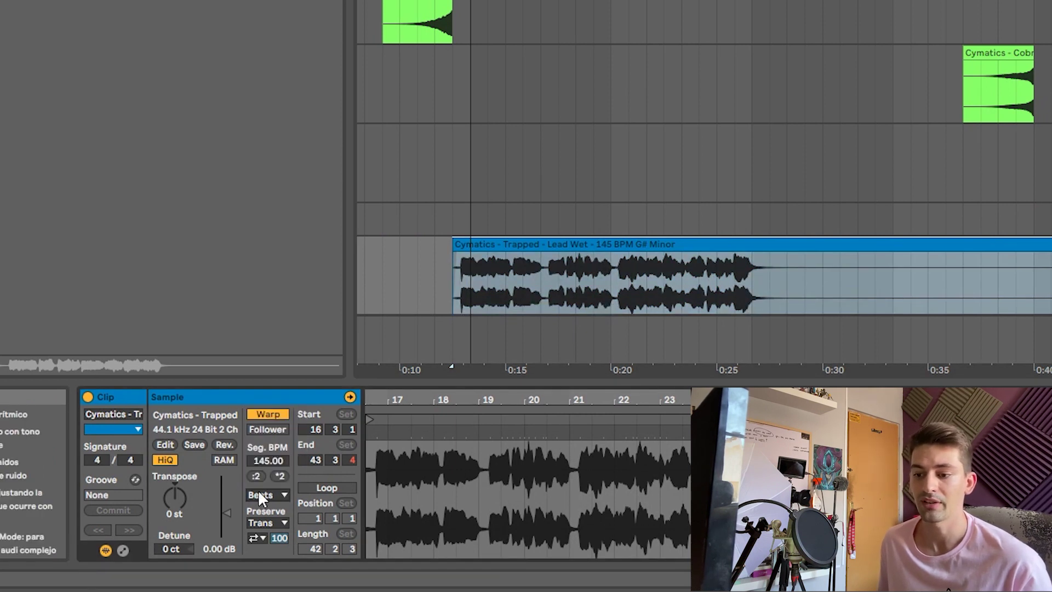
click(259, 494)
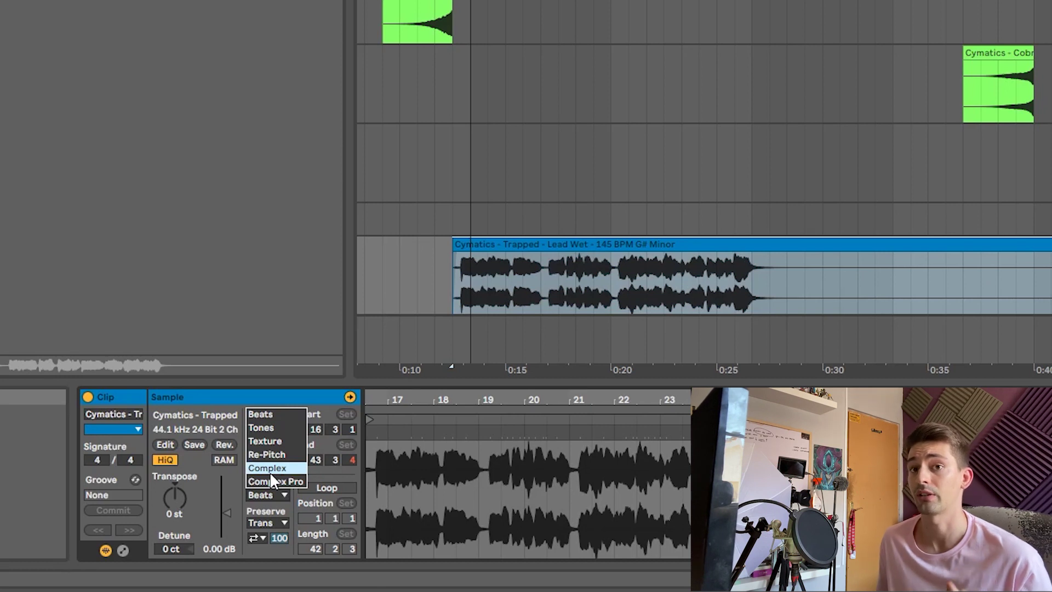
click(270, 471)
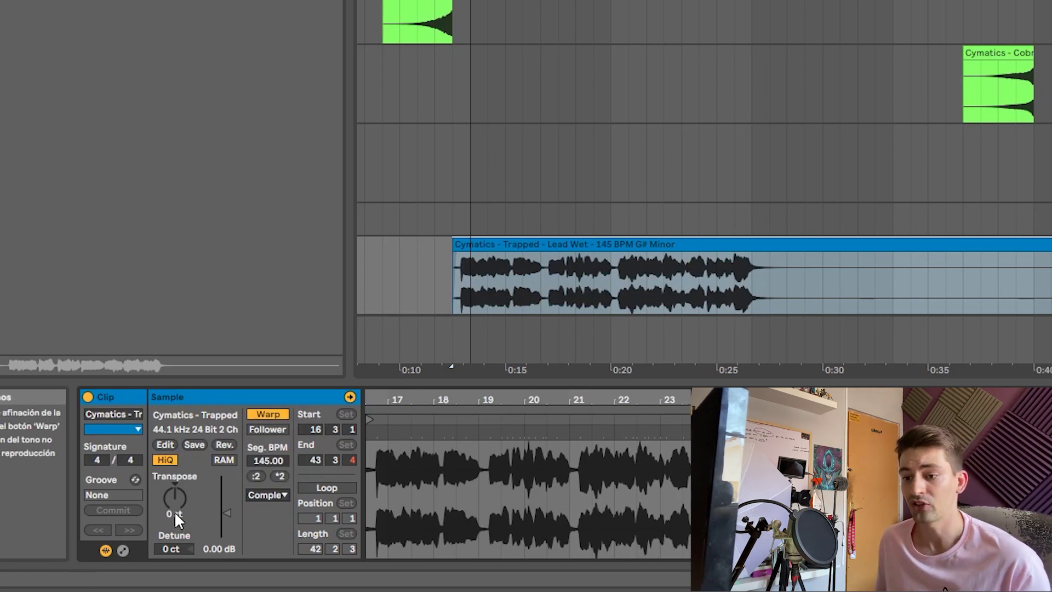
Play the vocal with the beat from 8.3.1 and transpose the vocal clip to 5 semitones
click(175, 500)
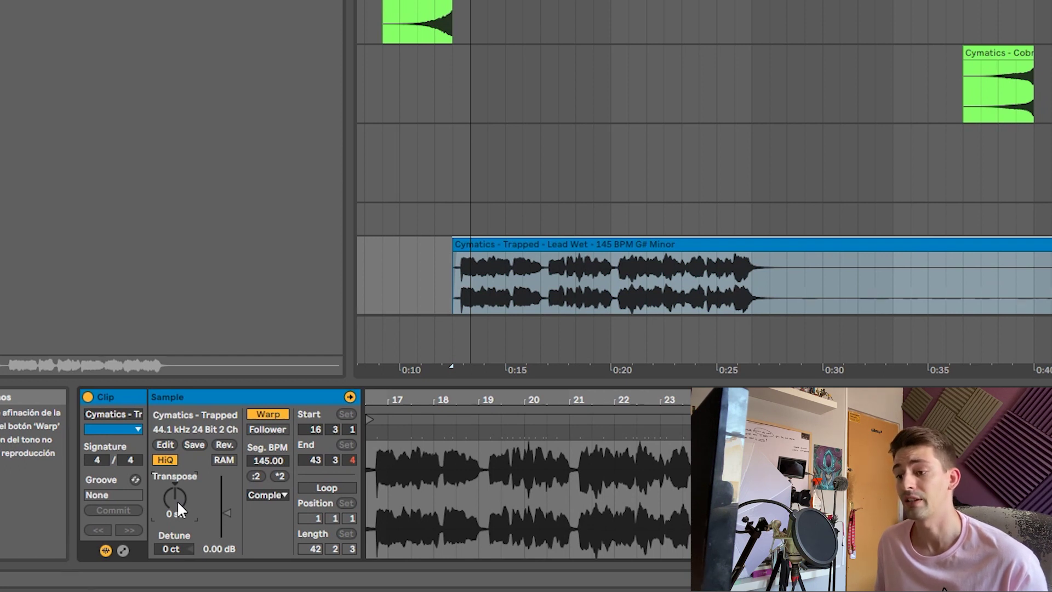
click(446, 263)
key(space)
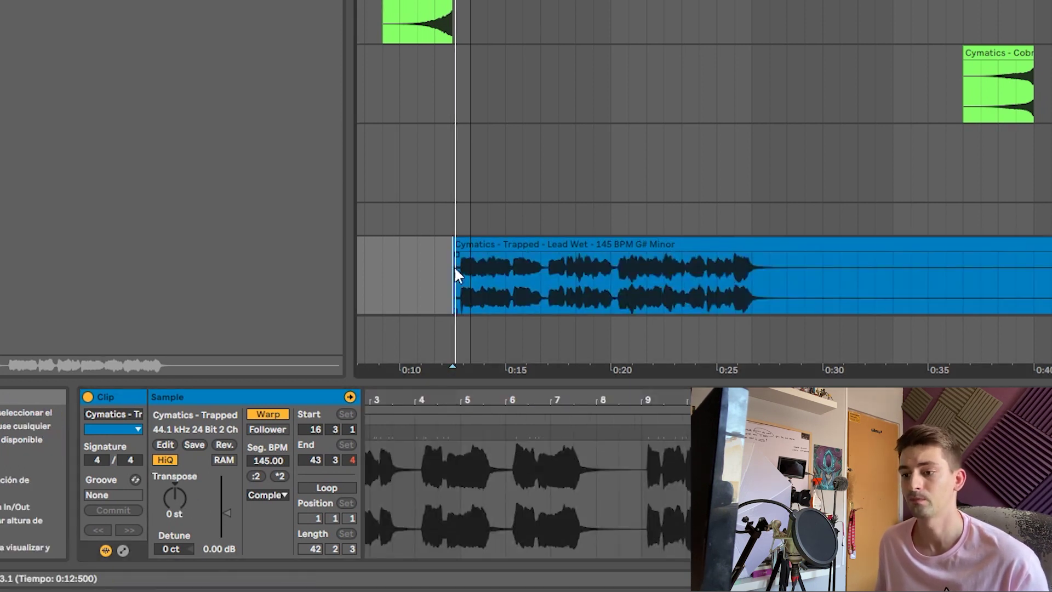
click(174, 497)
drag(174, 498, 175, 488)
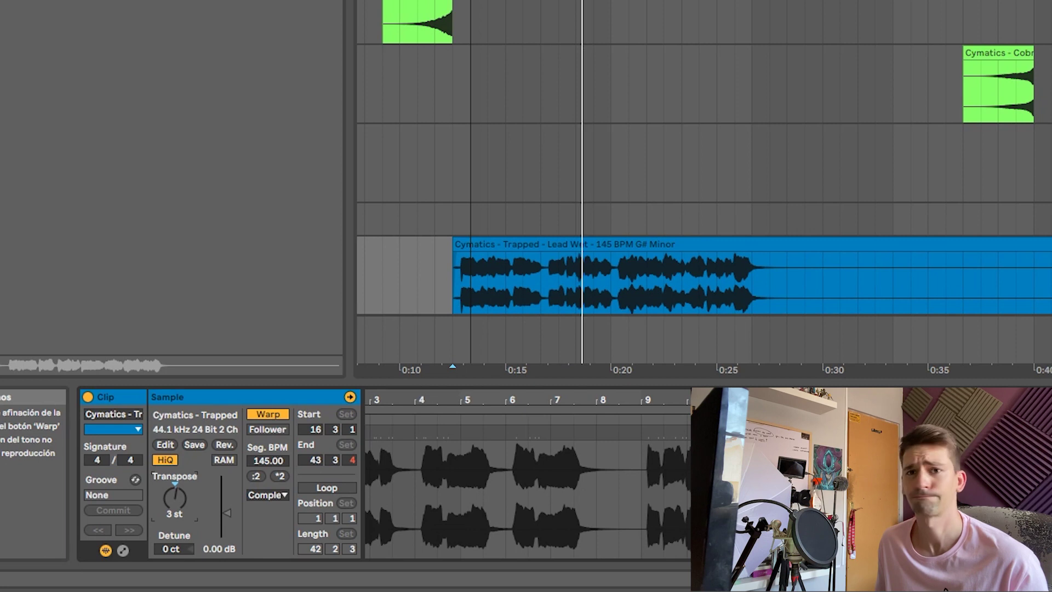
drag(174, 488, 174, 483)
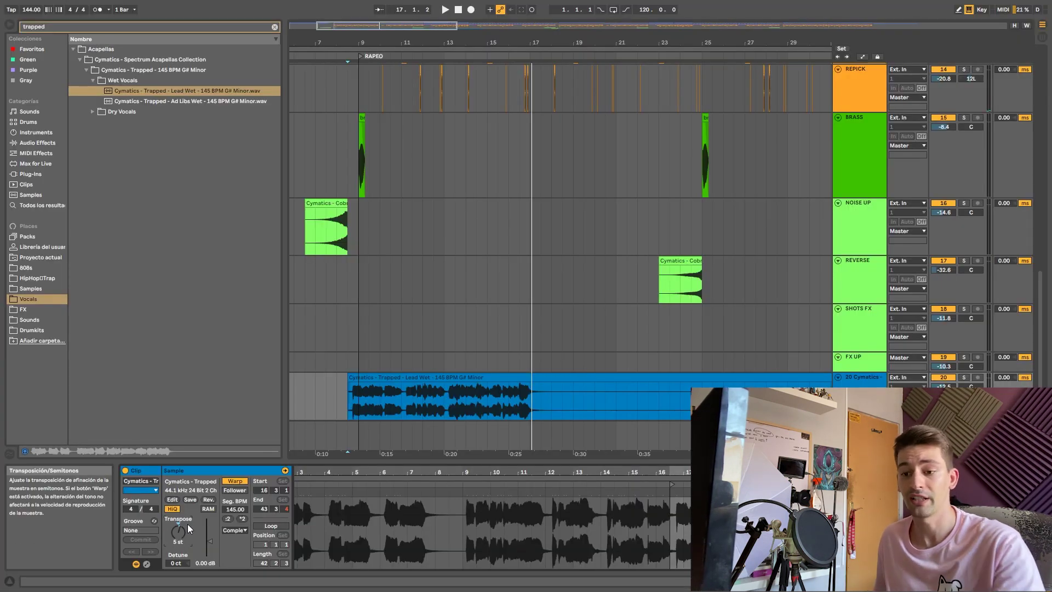
Extend the start of the vocal clip back to bar 1 of the arrangement
click(456, 379)
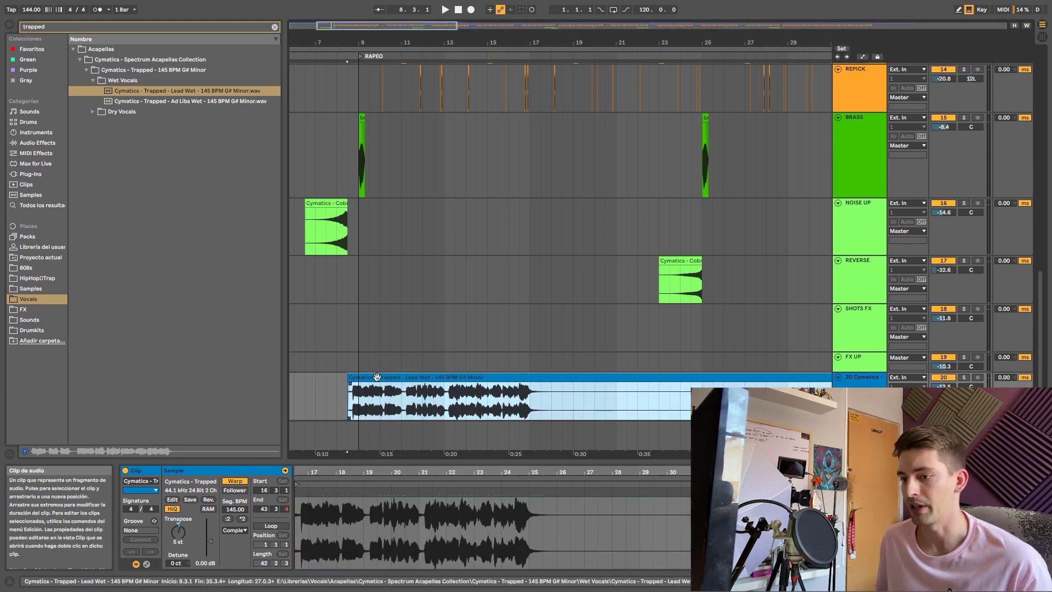
ctrl+scroll(371, 390, down, 3)
drag(363, 390, 291, 392)
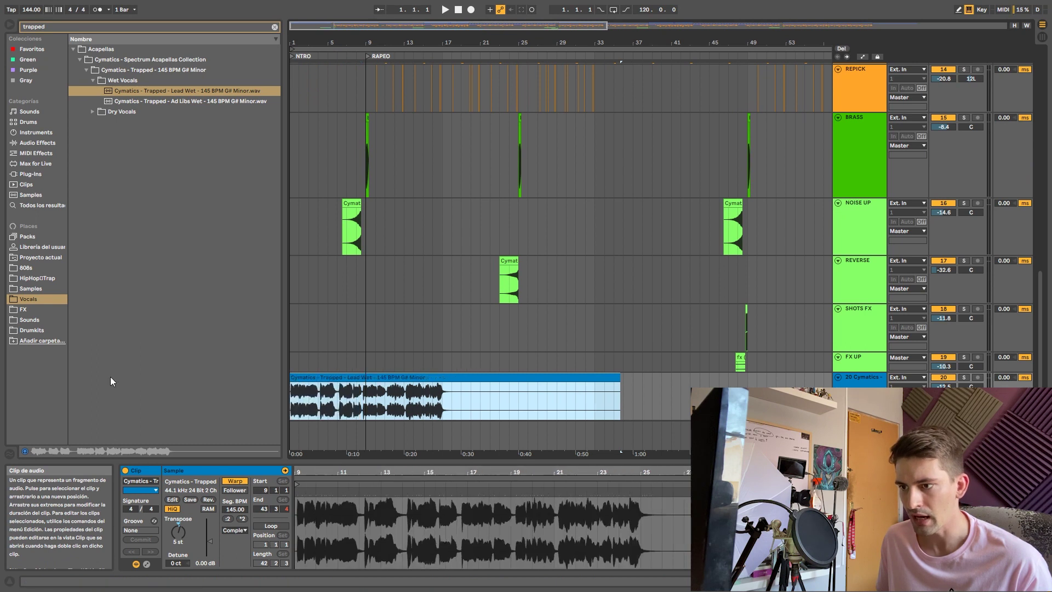
Split the vocal clip at 8.3.1 and move its first part to bar 41
ctrl+scroll(360, 407, up, 3)
click(366, 402)
key(ctrl+e)
ctrl+scroll(368, 401, down, 3)
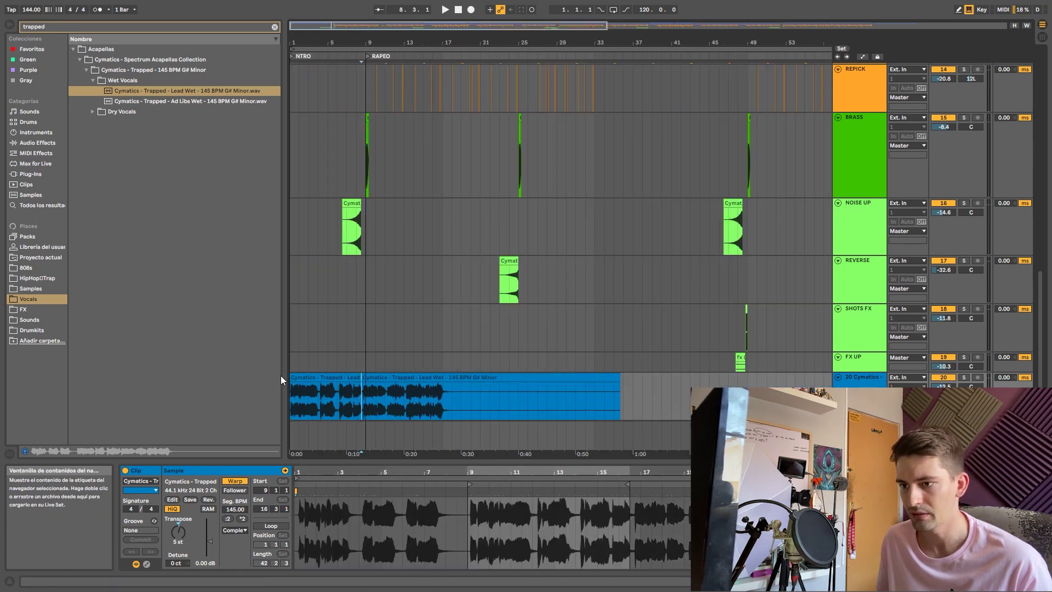
drag(298, 377, 667, 393)
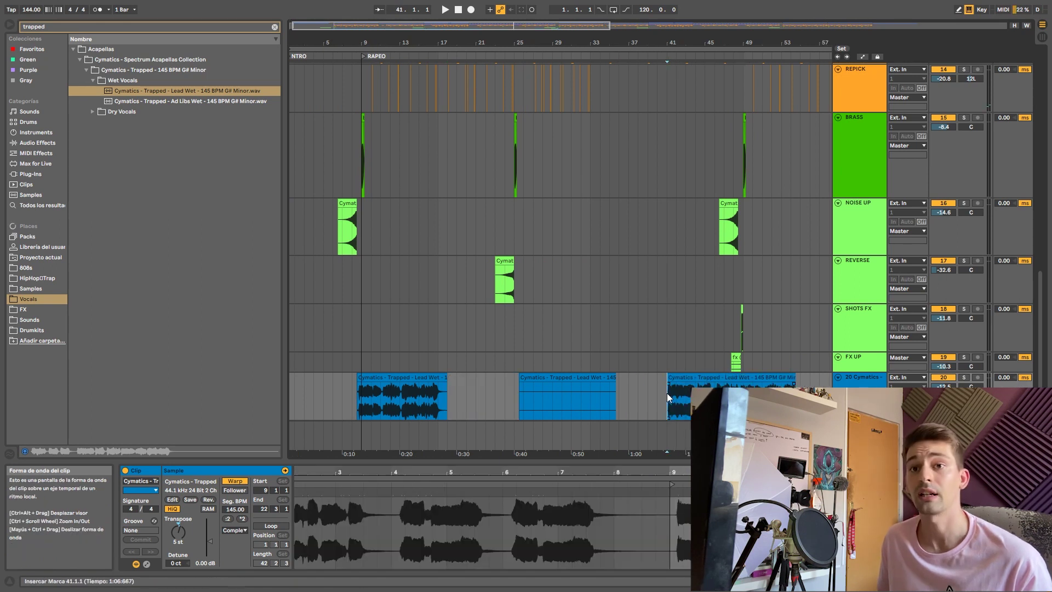
Play the lead vocal with the beat from 8.3.1 and review the available warp modes without changing the current one
key(space)
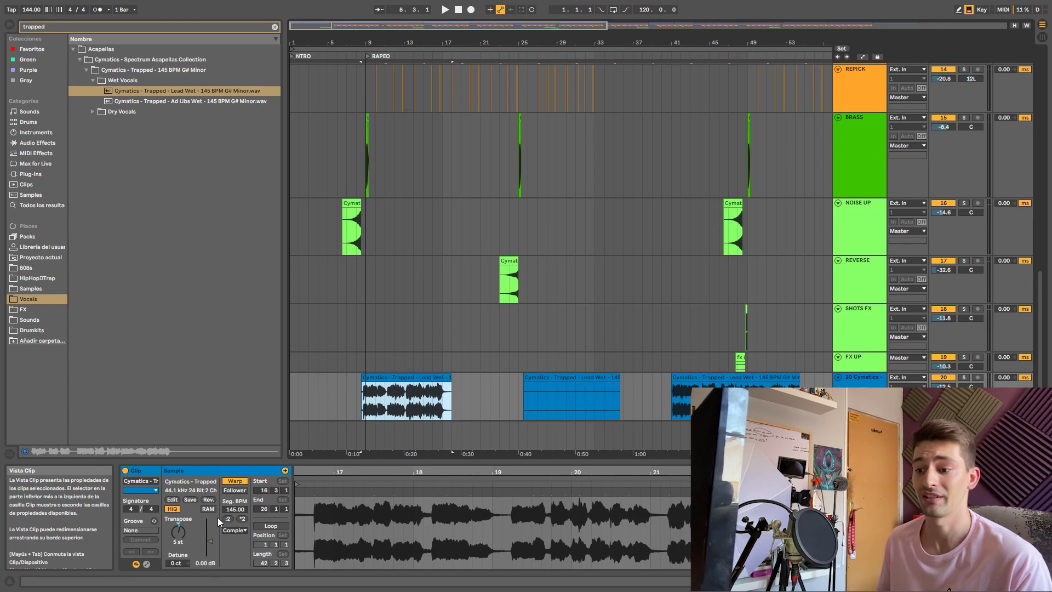
click(235, 530)
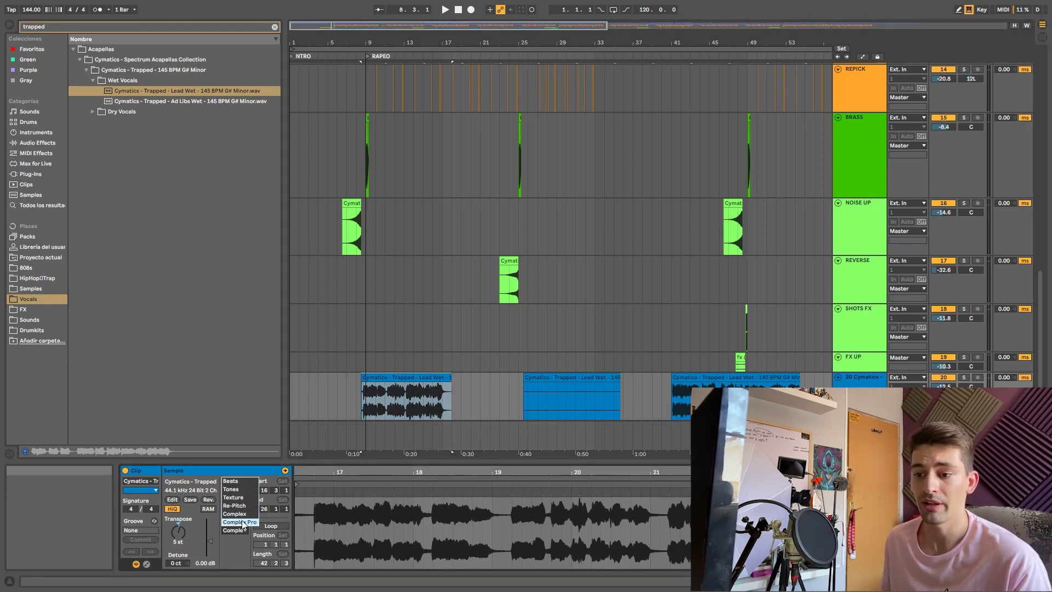
click(198, 538)
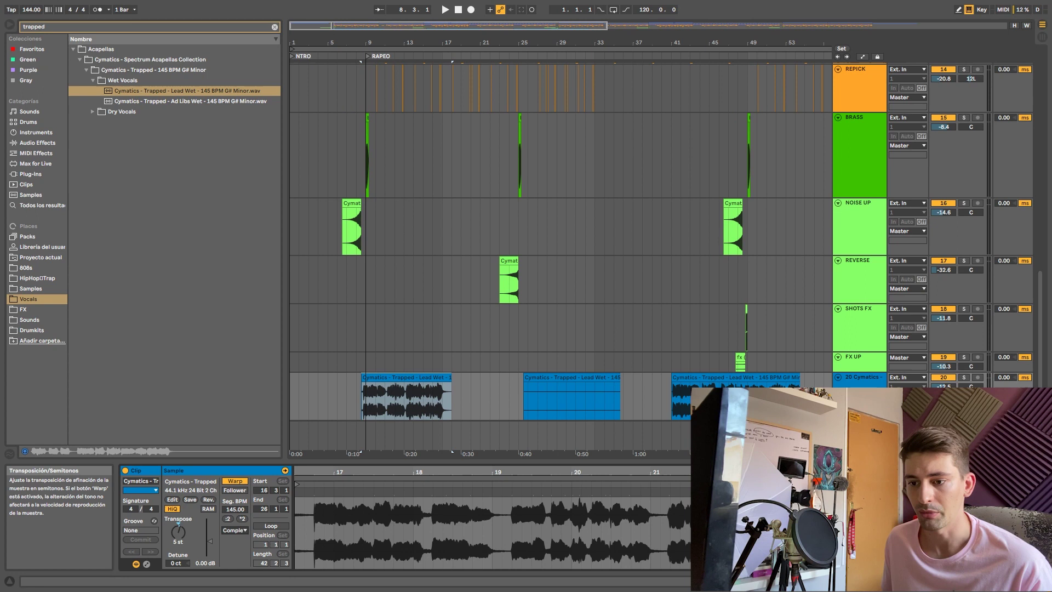
click(362, 396)
key(space)
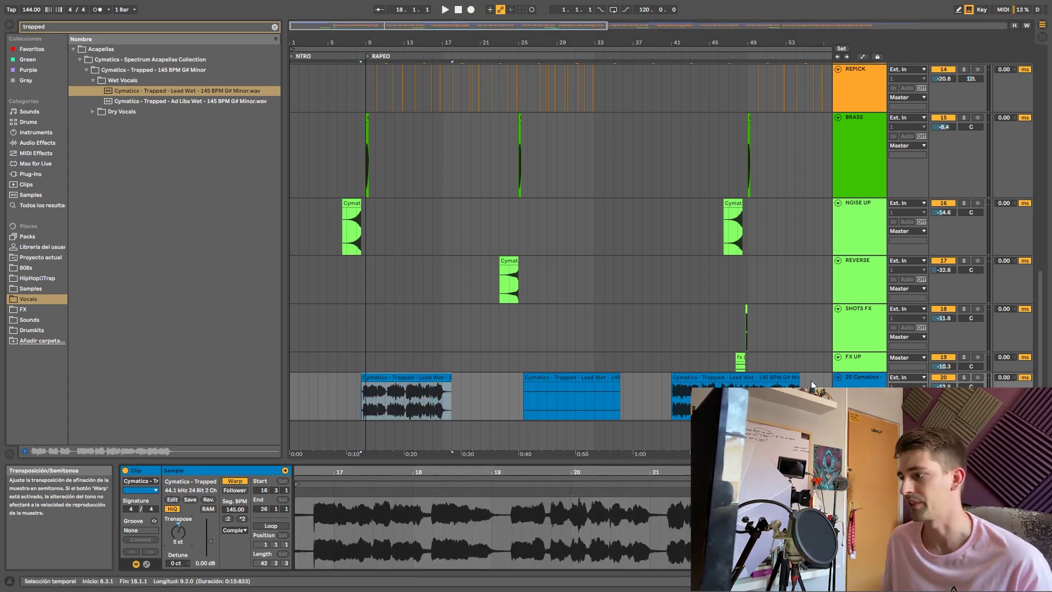
Search the browser for "alter" and load LittleAlterBoy onto the lead vocal track
double_click(859, 393)
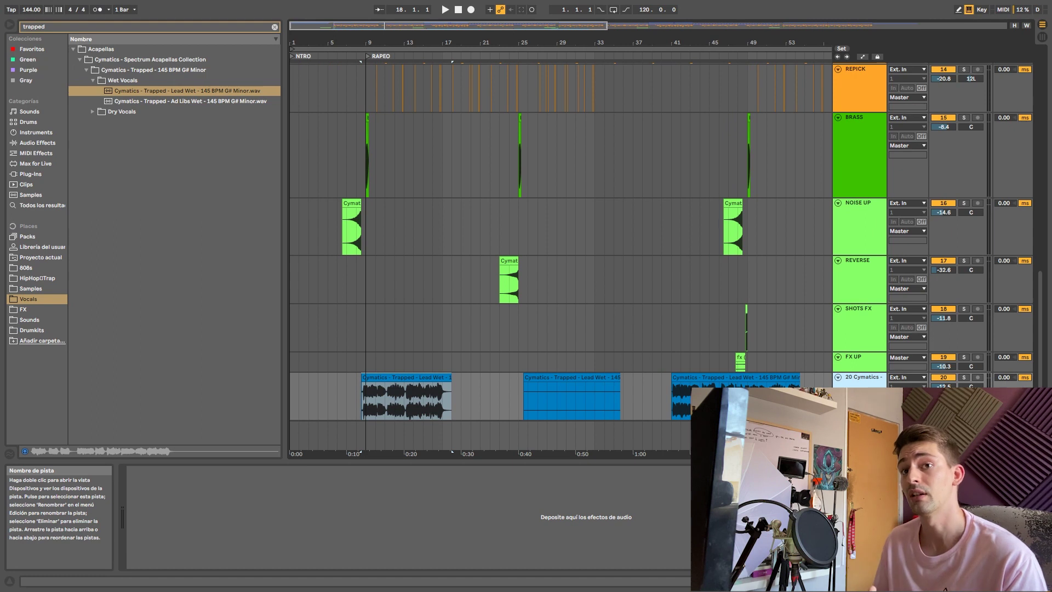
click(110, 28)
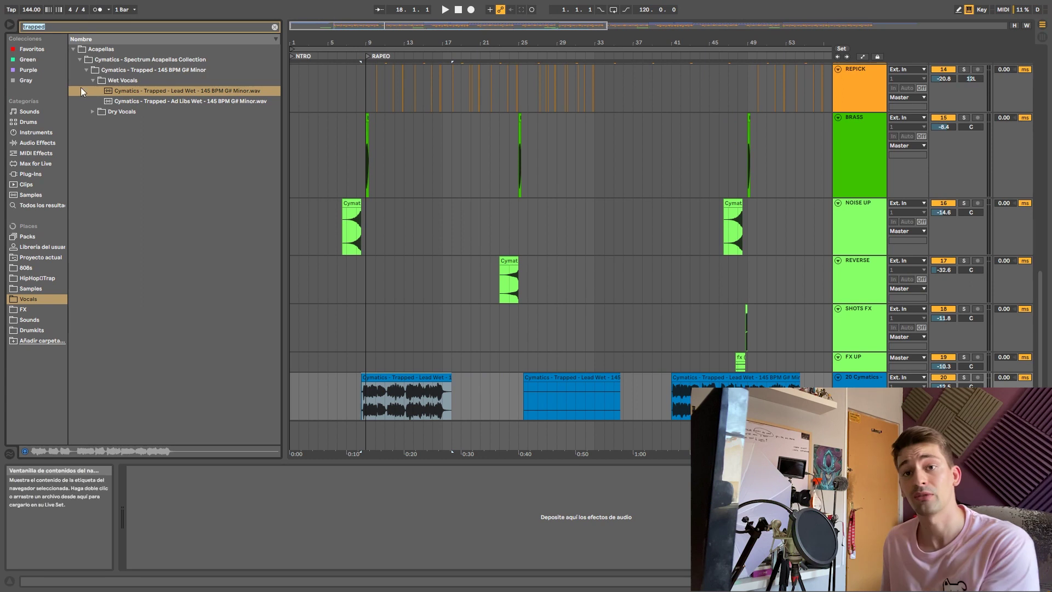
text(alter)
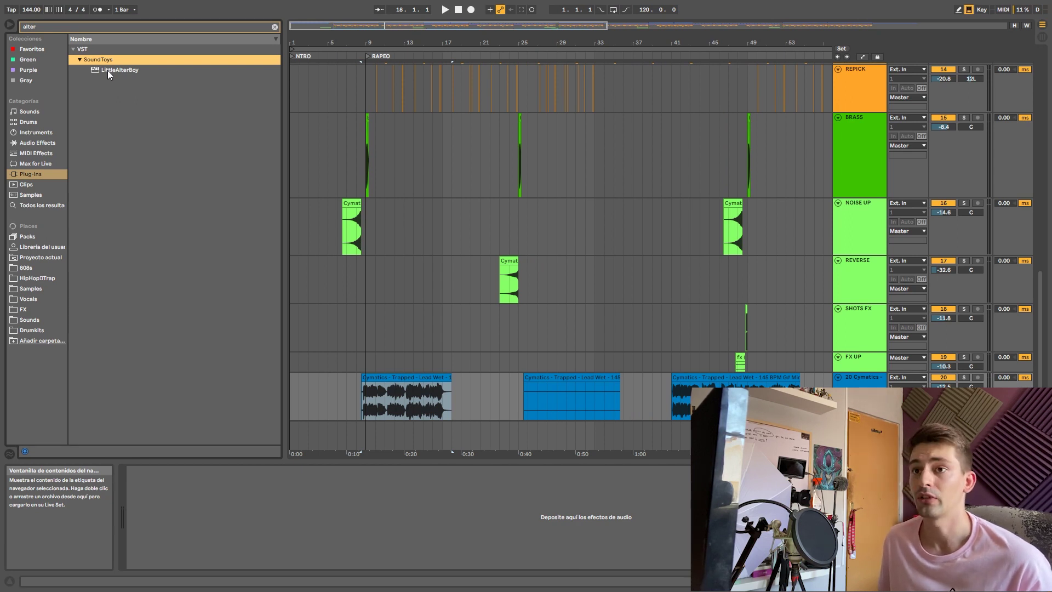
click(108, 71)
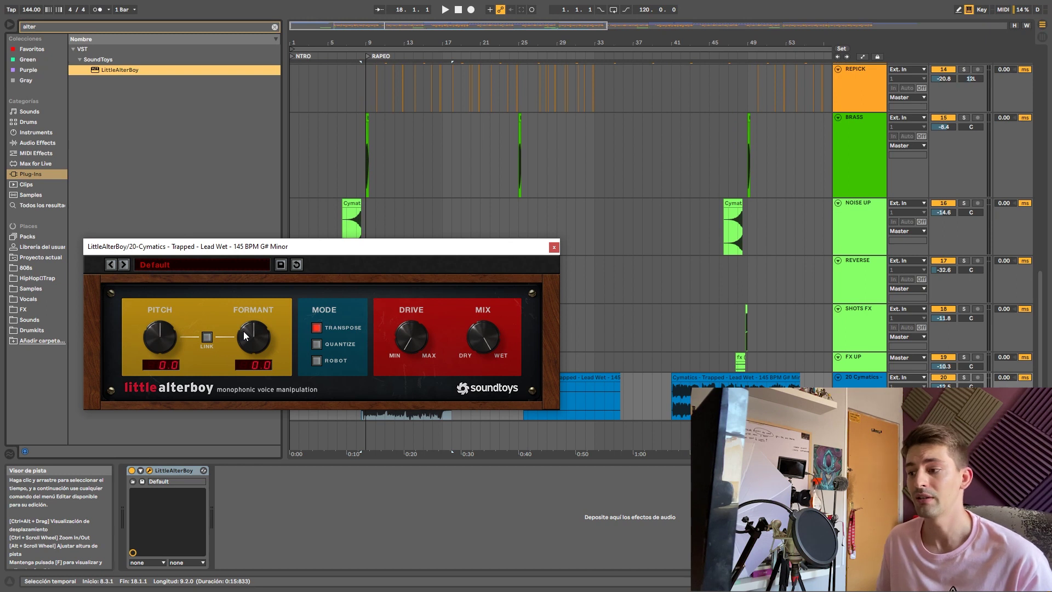
drag(458, 242, 531, 156)
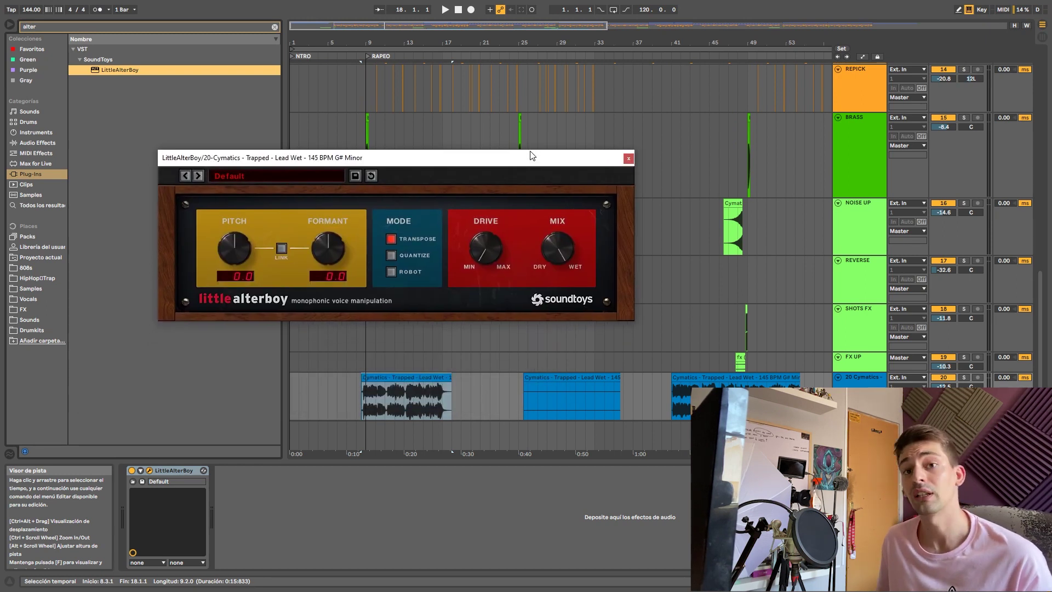
Play the vocal from 8.3.1 and lower the formant in LittleAlterBoy
click(362, 394)
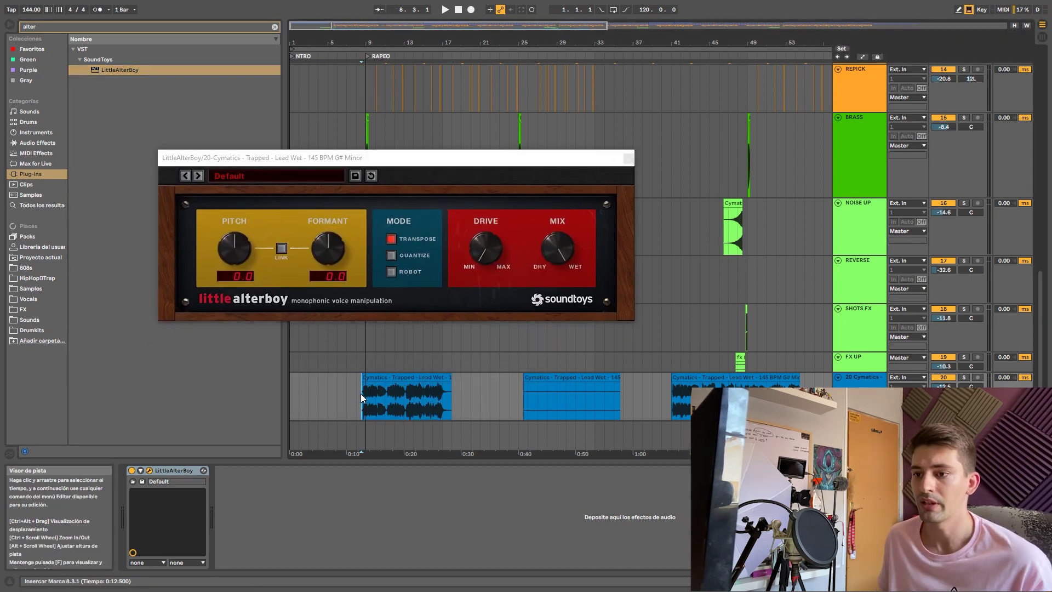
key(space)
drag(326, 248, 327, 276)
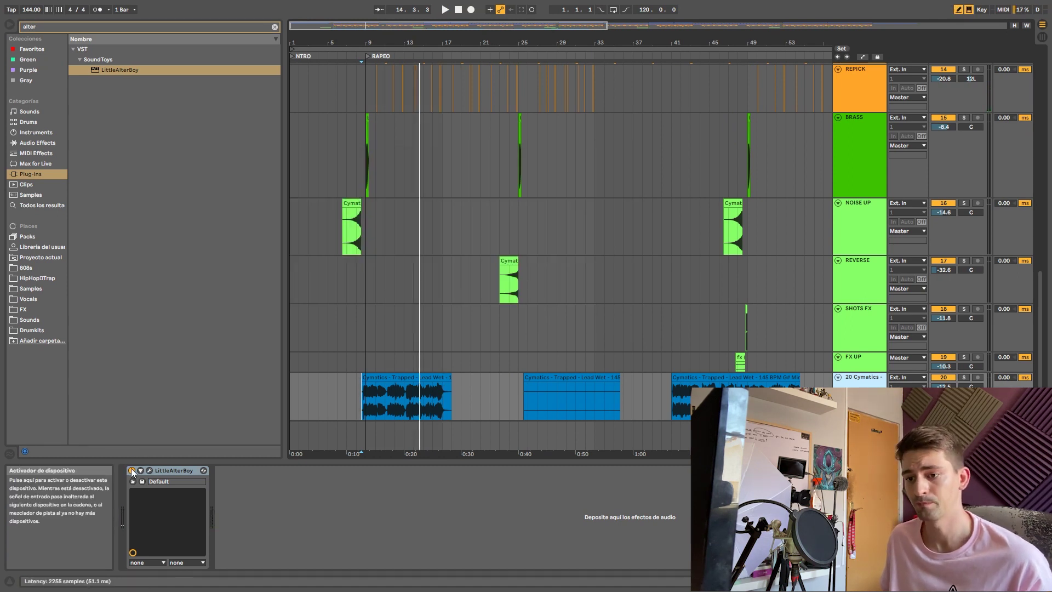
Compare the vocal in playback with LittleAlterBoy bypassed and active
click(132, 470)
key(space)
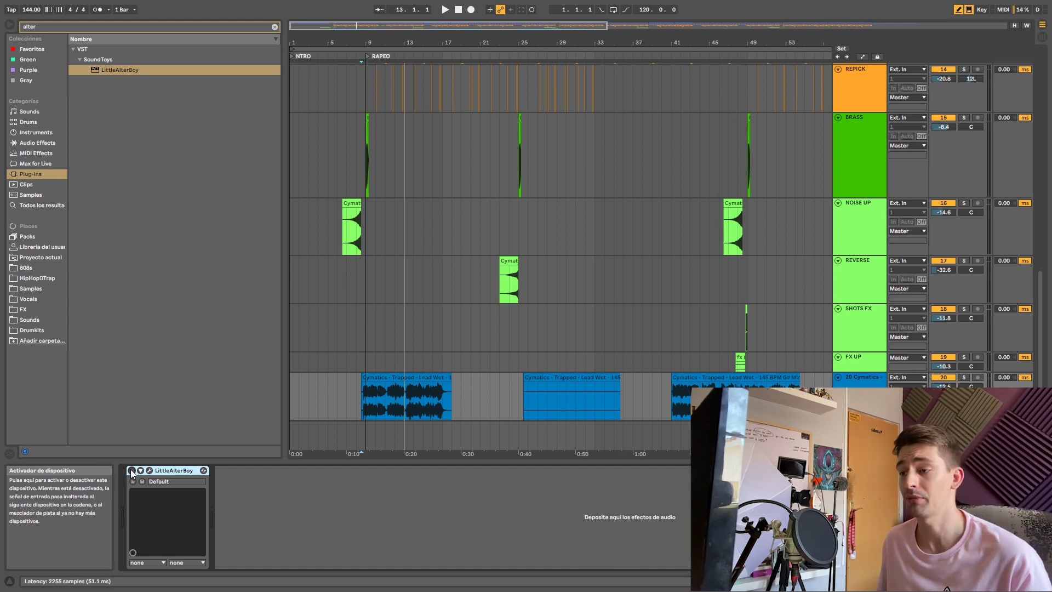
click(132, 471)
key(space)
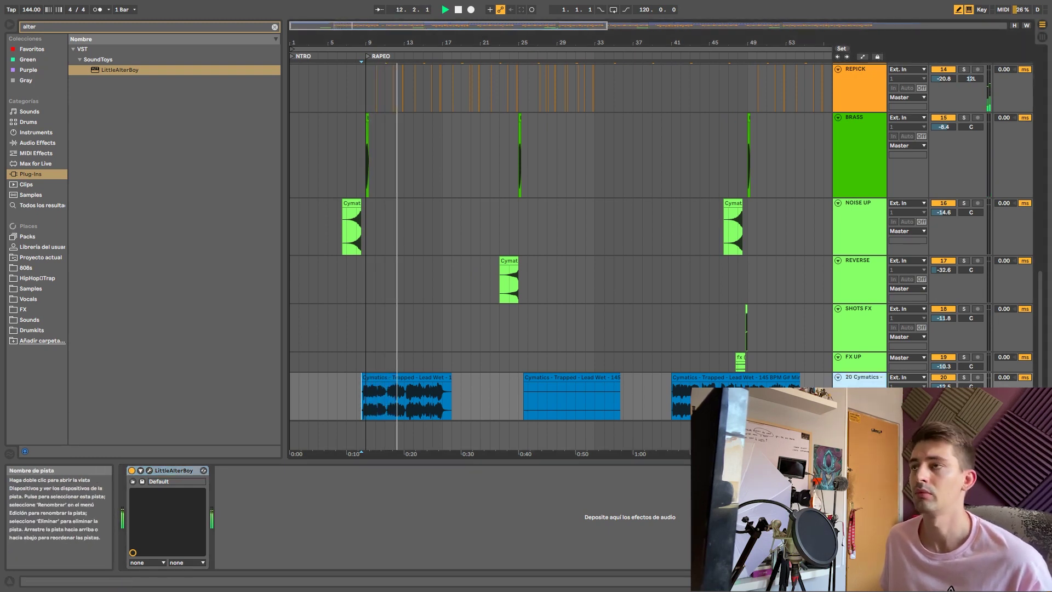
key(space)
Move the first lead vocal clip further along the arrangement to bar 16
click(424, 376)
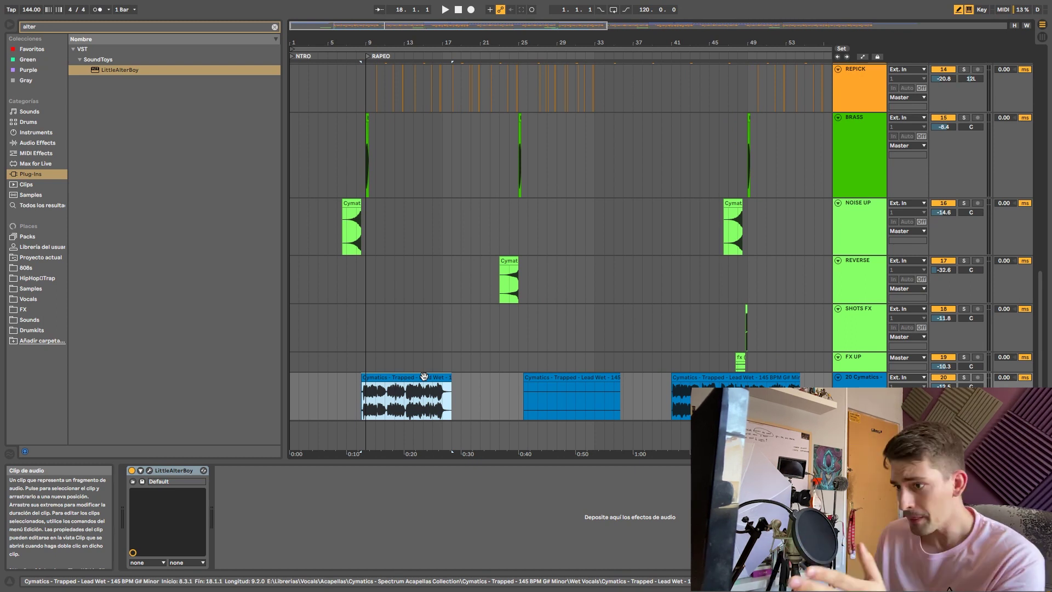
click(392, 376)
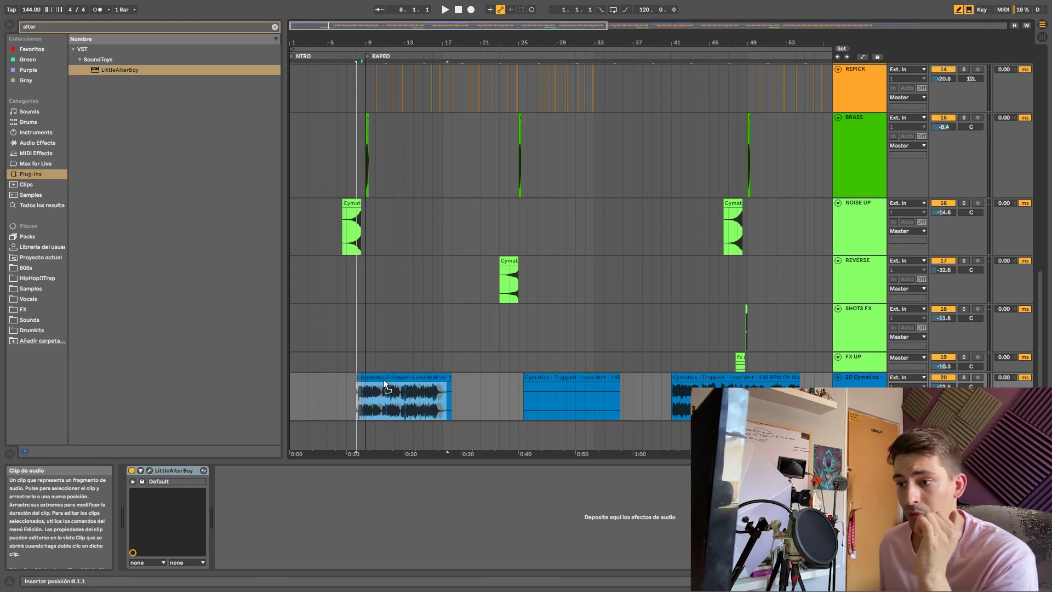
click(385, 378)
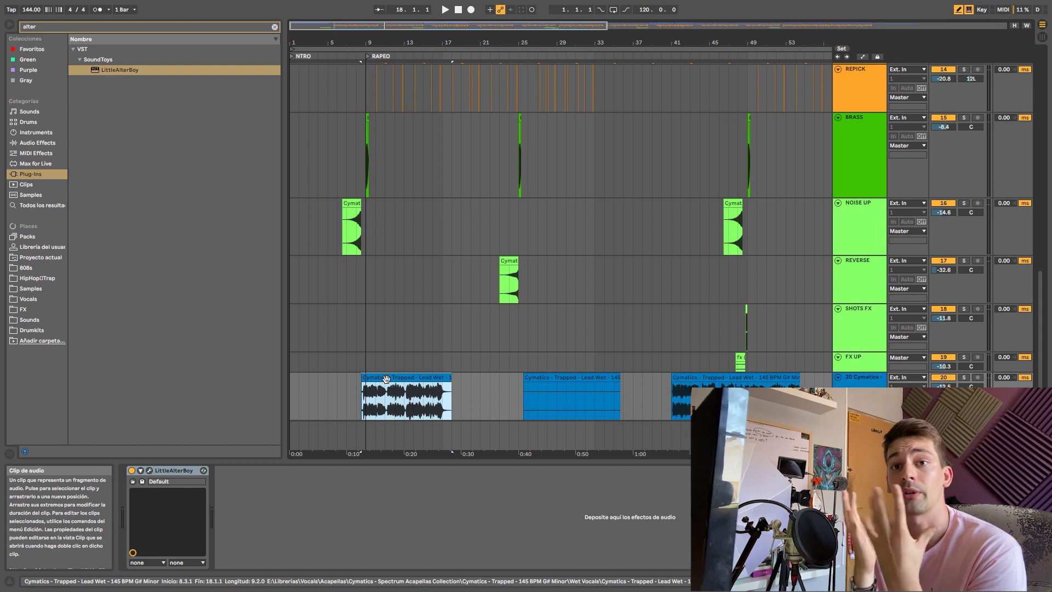
drag(386, 379, 463, 392)
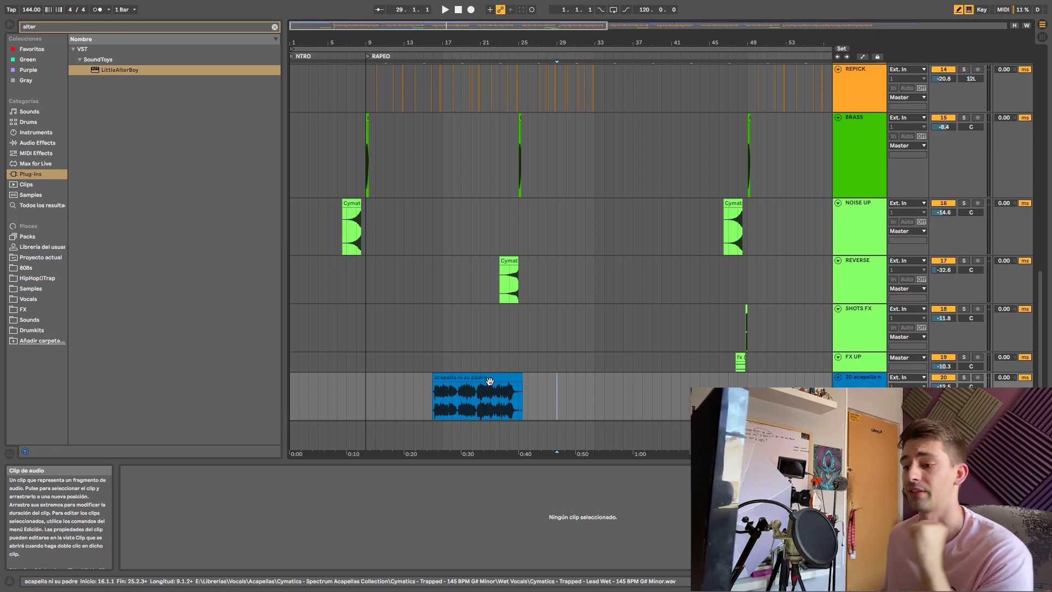
click(470, 379)
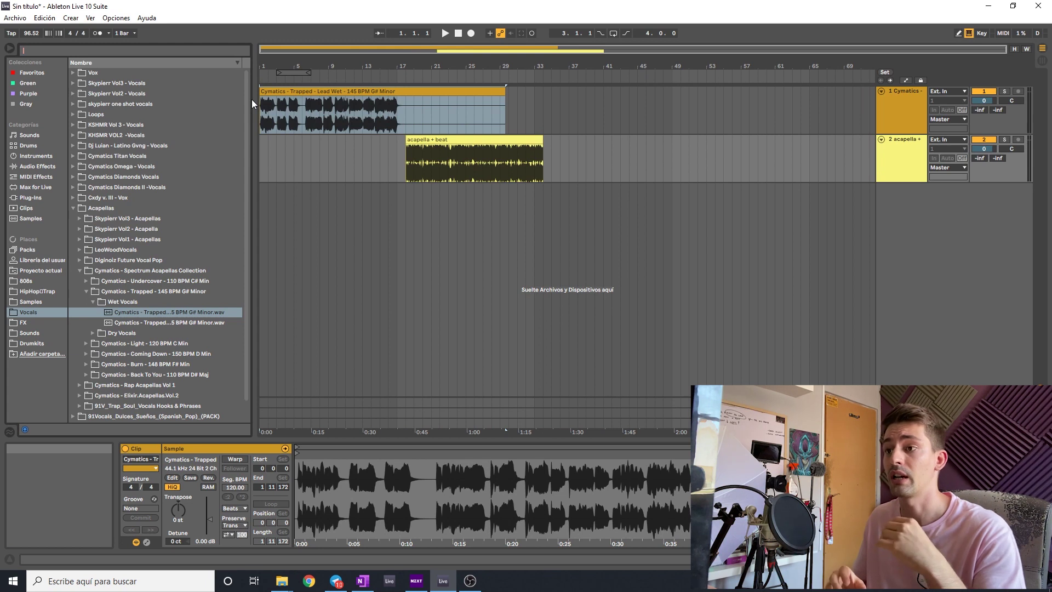
Play the soloed acapella + beat track with its clip's Warp turned off and its volume lowered to -3.6 dB
click(405, 152)
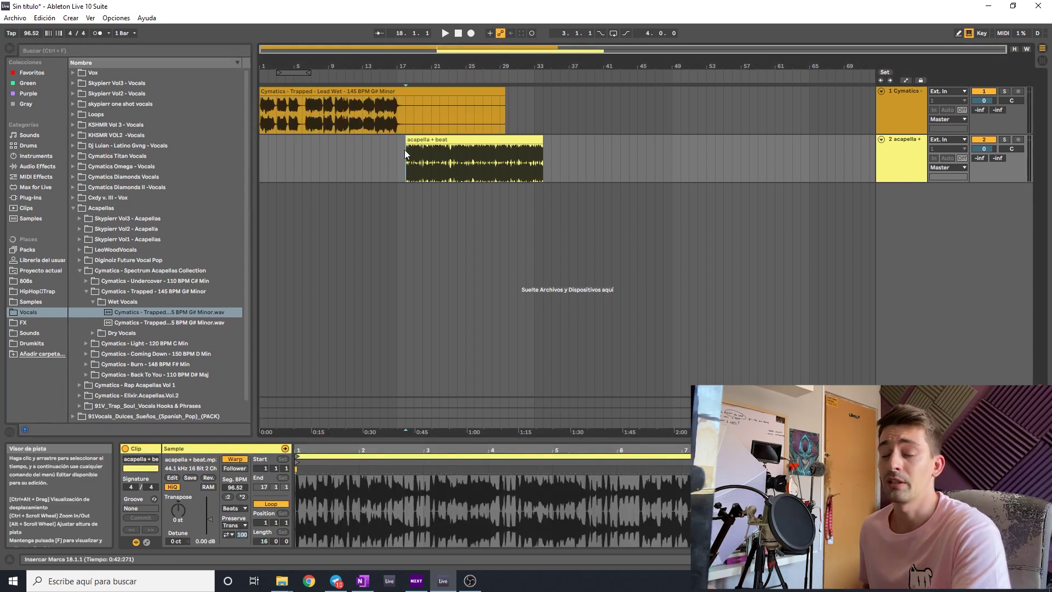
click(1004, 140)
click(422, 153)
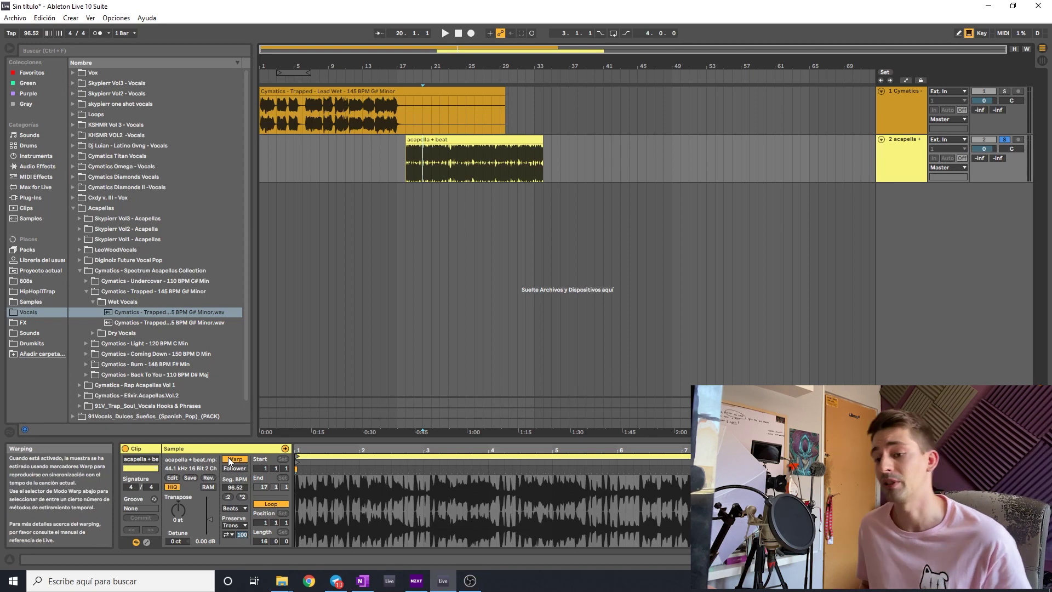
click(231, 459)
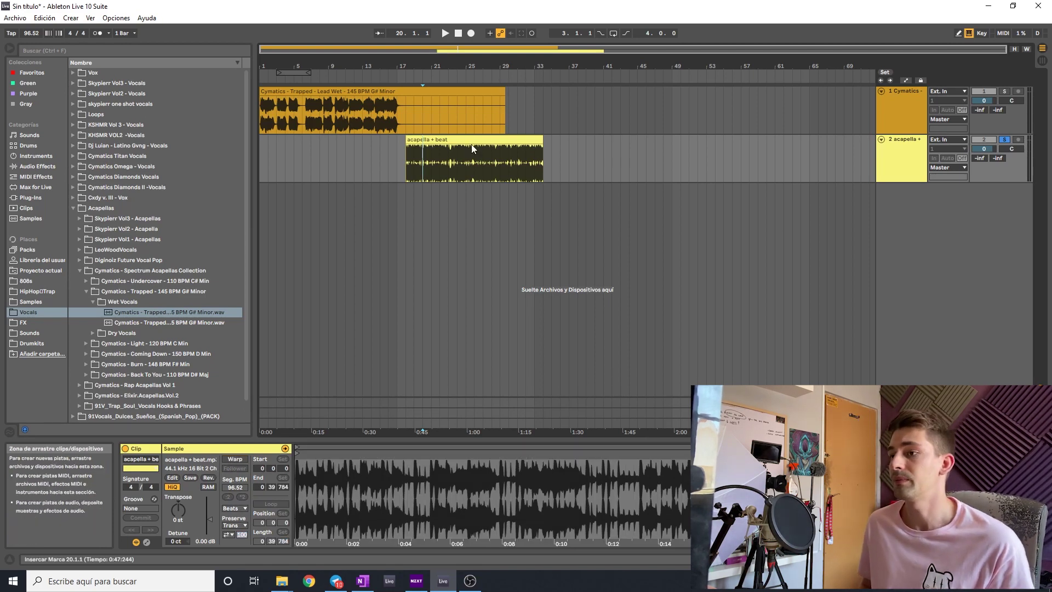
key(space)
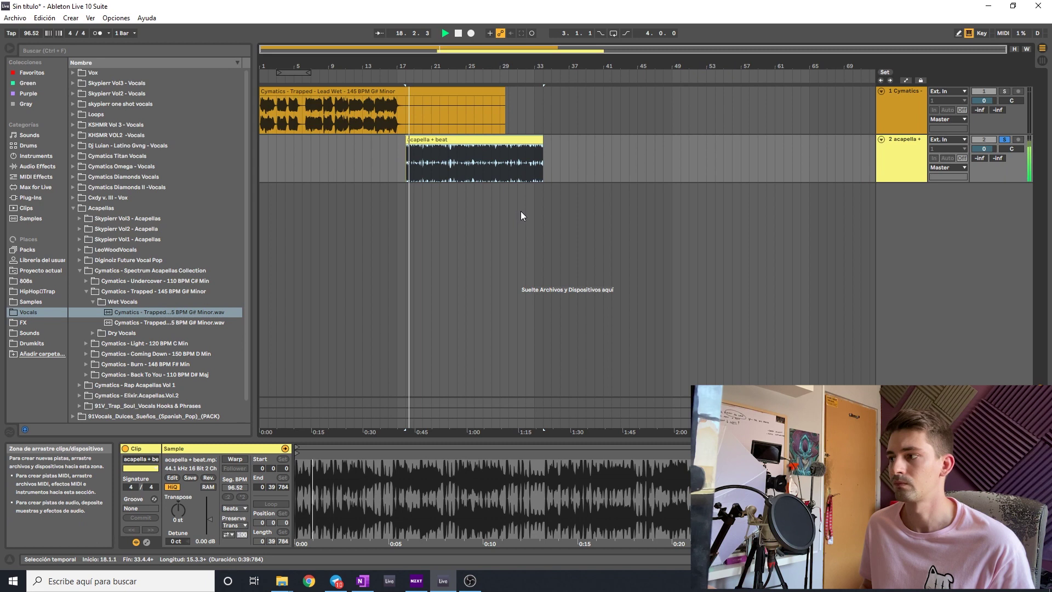
drag(985, 148, 984, 157)
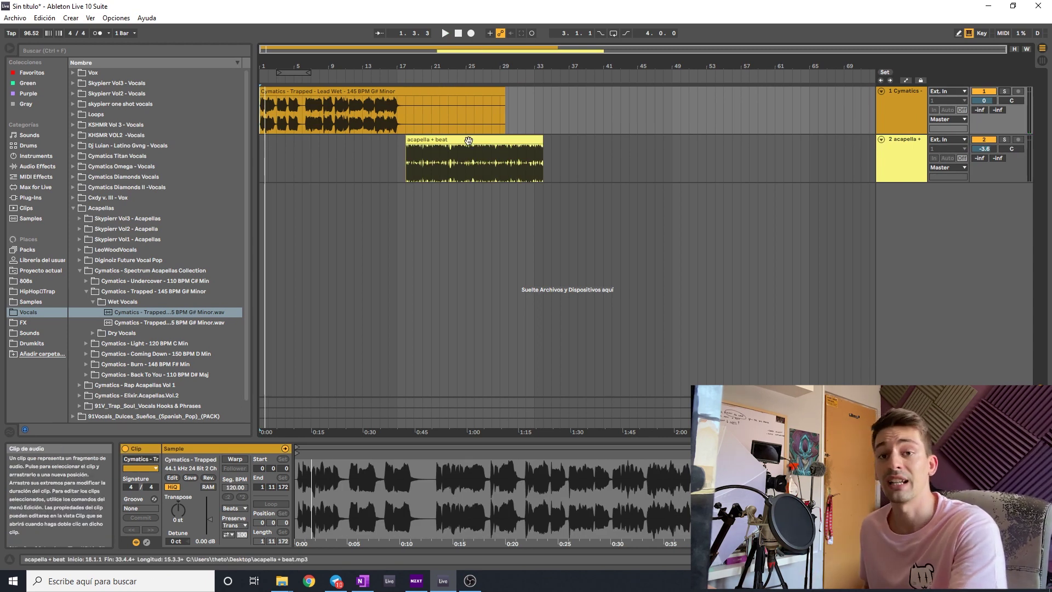
Move the acapella + beat clip to 34.1.1 and trim its start to the first transient
drag(469, 140, 560, 140)
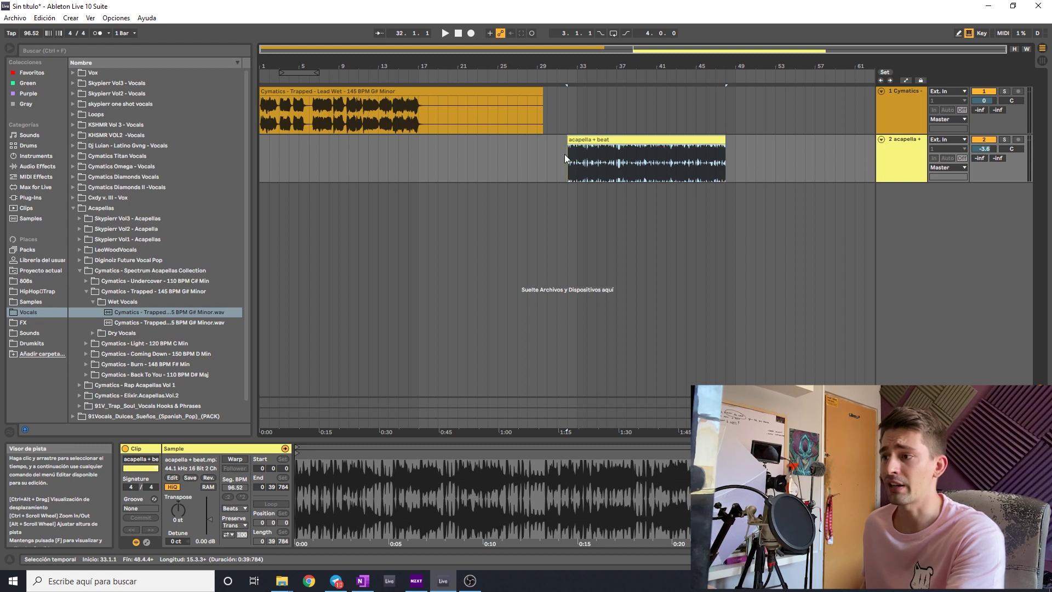
click(599, 139)
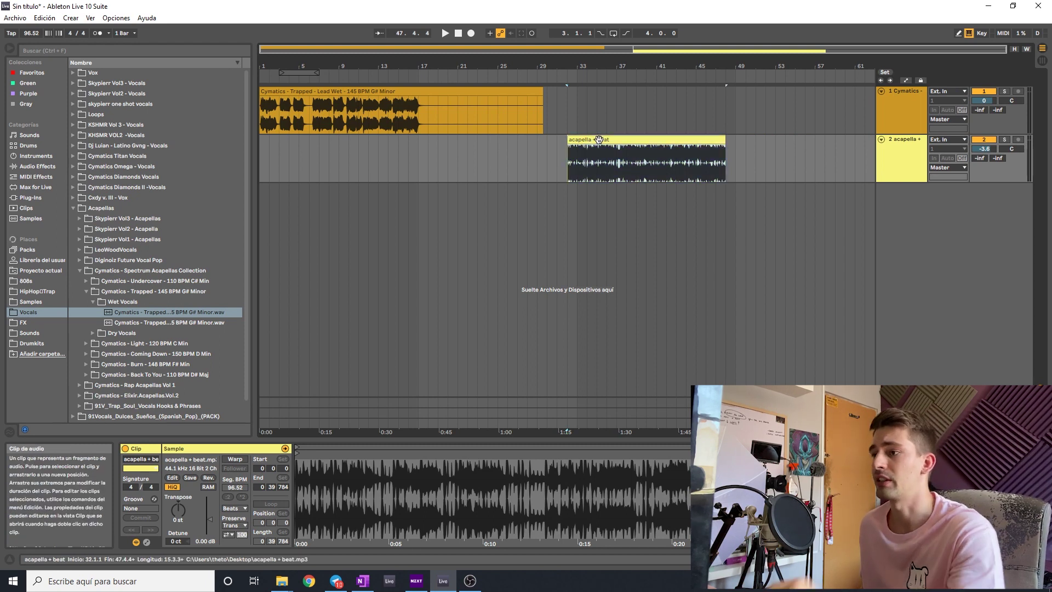
drag(599, 140, 619, 140)
scroll(588, 142, up, 10)
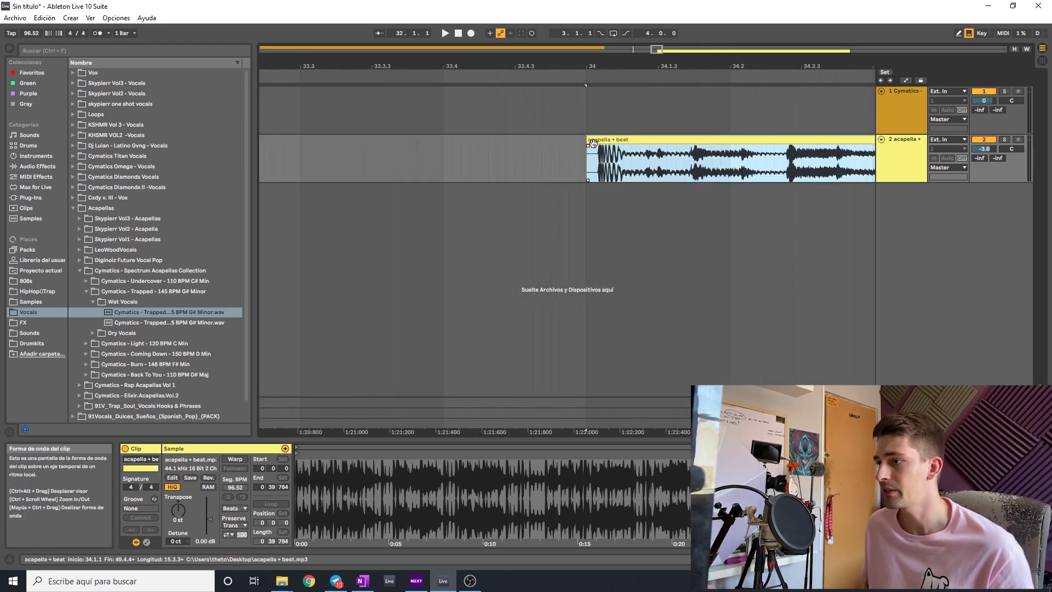
scroll(594, 143, up, 3)
drag(579, 141, 670, 149)
scroll(597, 141, up, 4)
scroll(623, 141, up, 5)
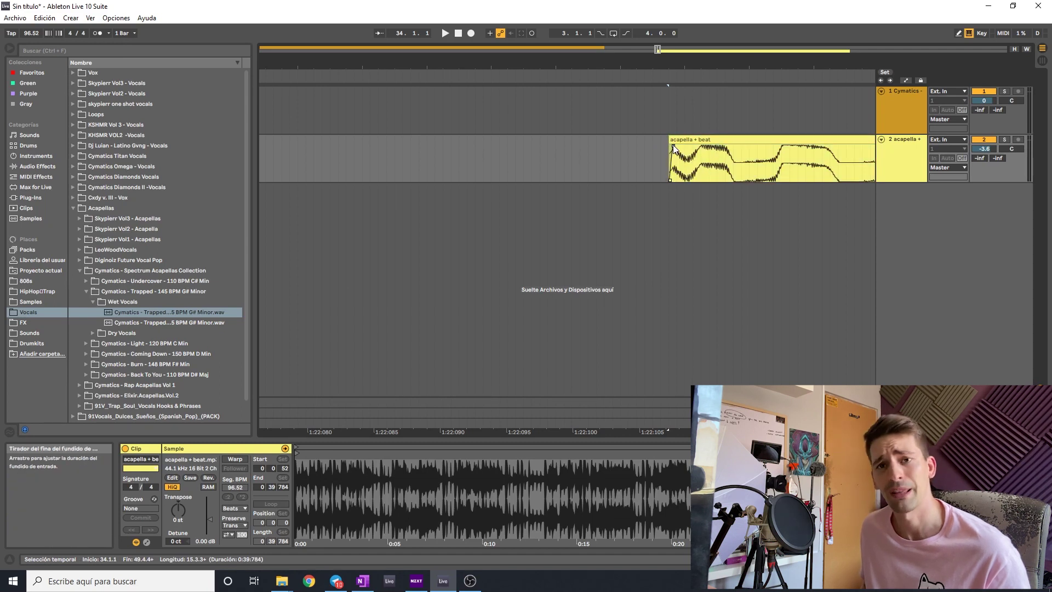
Move the trimmed acapella + beat clip to 1.1.1 and the Cymatics Trapped clip to 27.1.1
scroll(674, 145, down, 4)
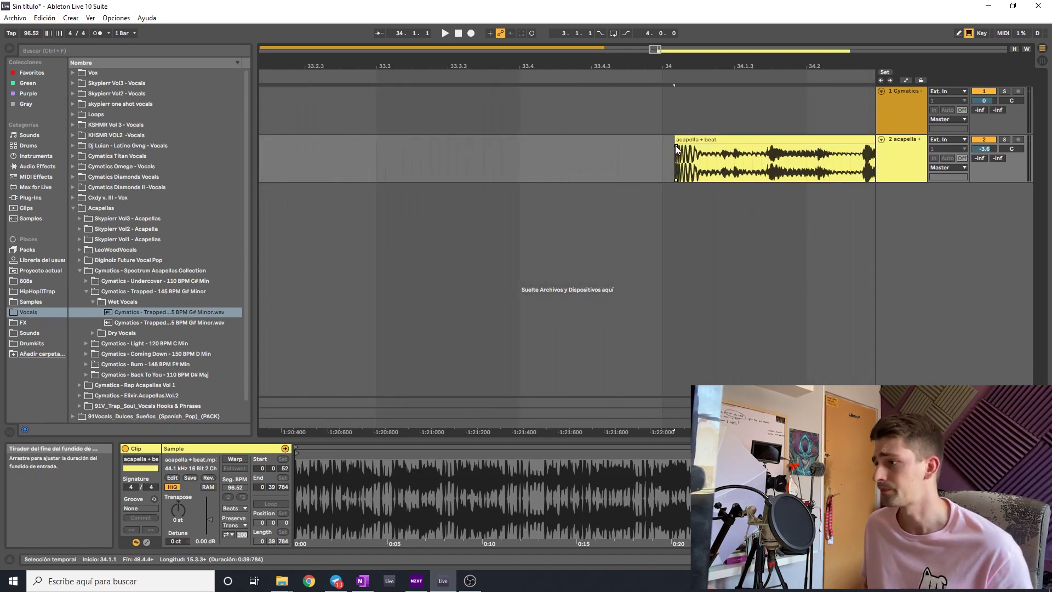
drag(696, 142, 531, 138)
scroll(531, 146, down, 6)
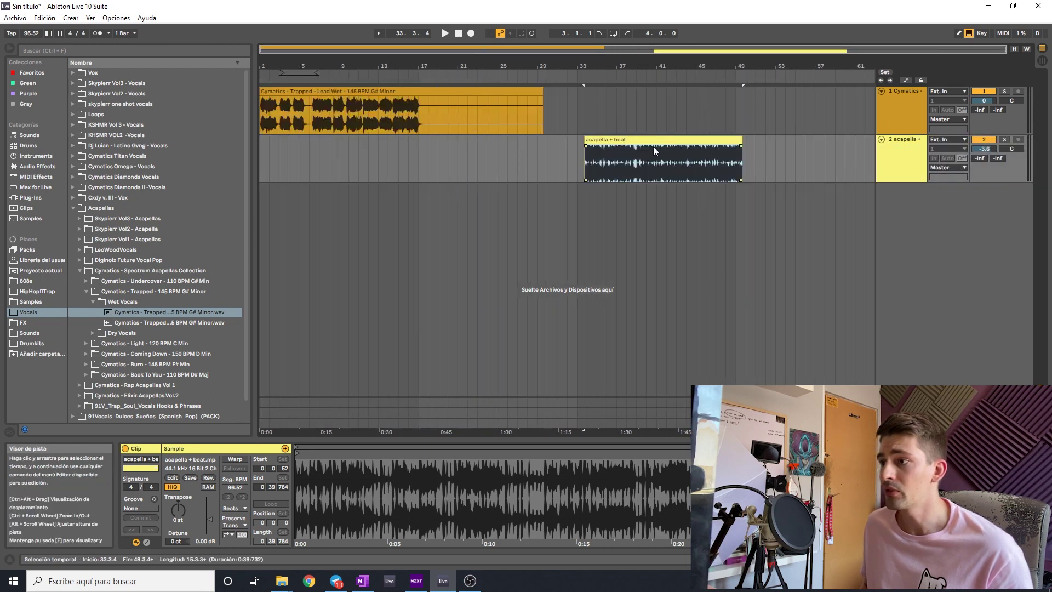
drag(321, 145, 321, 147)
scroll(293, 152, up, 3)
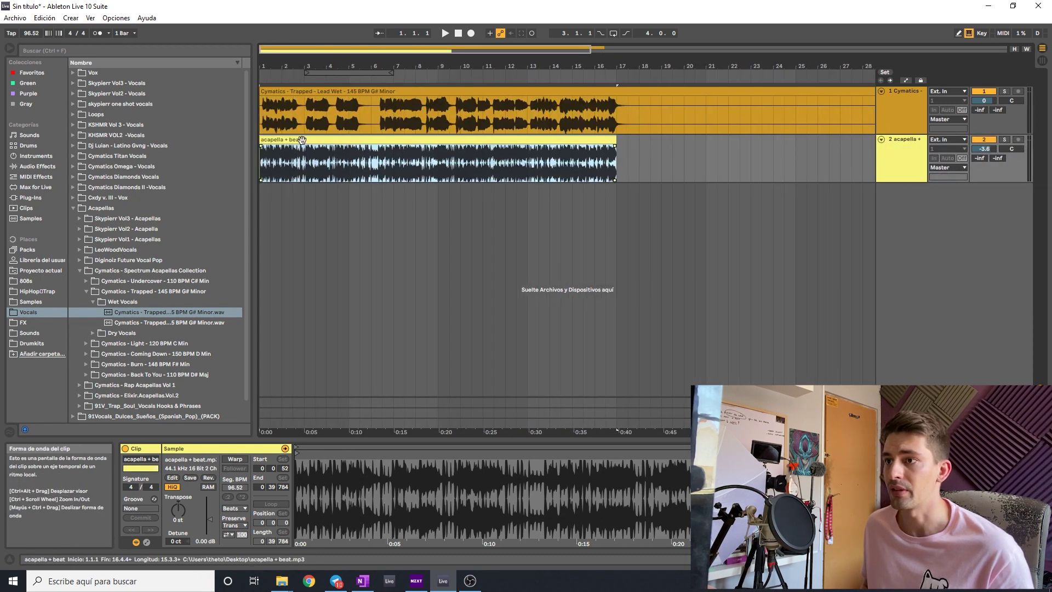
scroll(300, 143, down, 4)
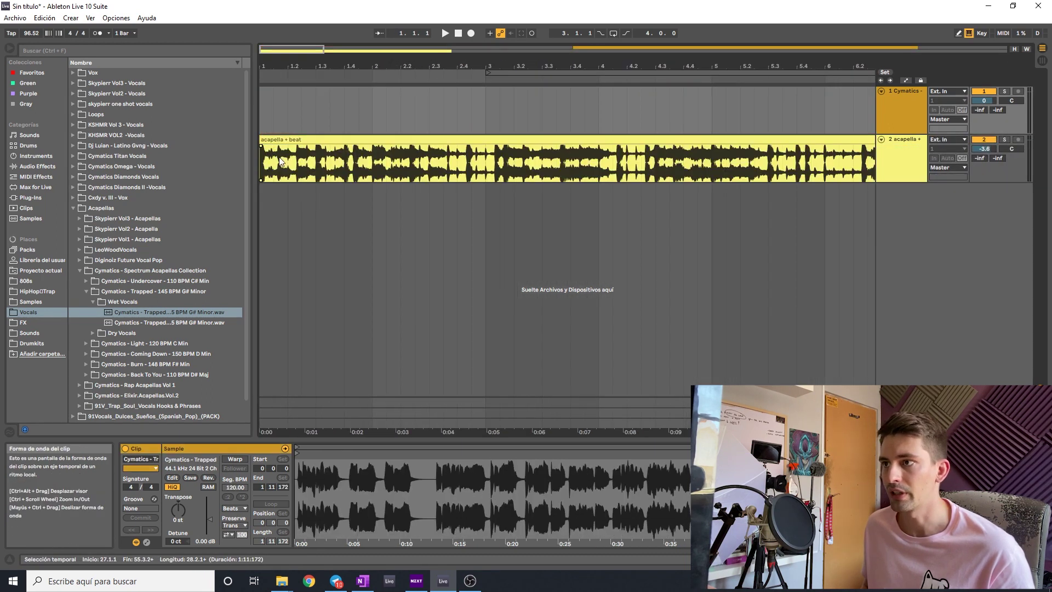
Set the project tempo to 120 BPM and shorten the acapella + beat clip to end at 8.1.1
scroll(316, 164, down, 4)
drag(265, 160, 416, 163)
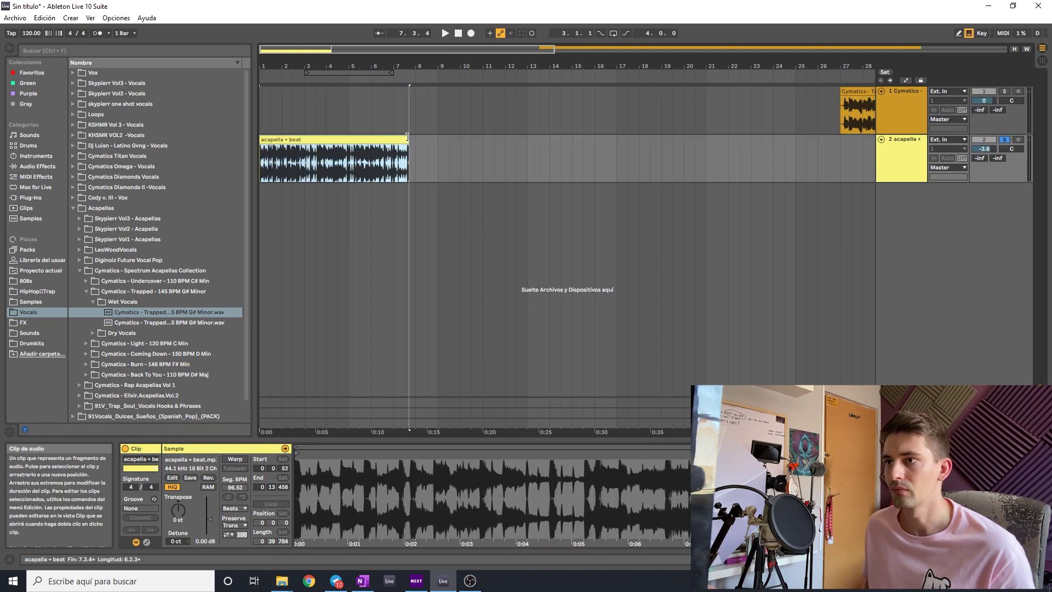
drag(408, 136, 413, 137)
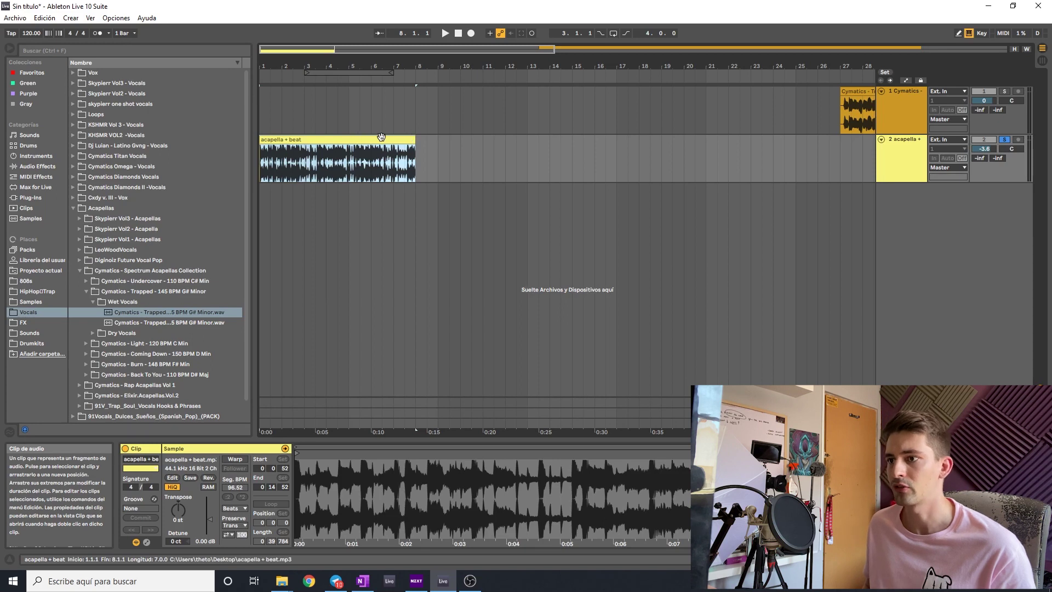
Turn on the metronome for checking the acapella + beat clip against the grid
scroll(381, 137, up, 5)
drag(370, 169, 181, 87)
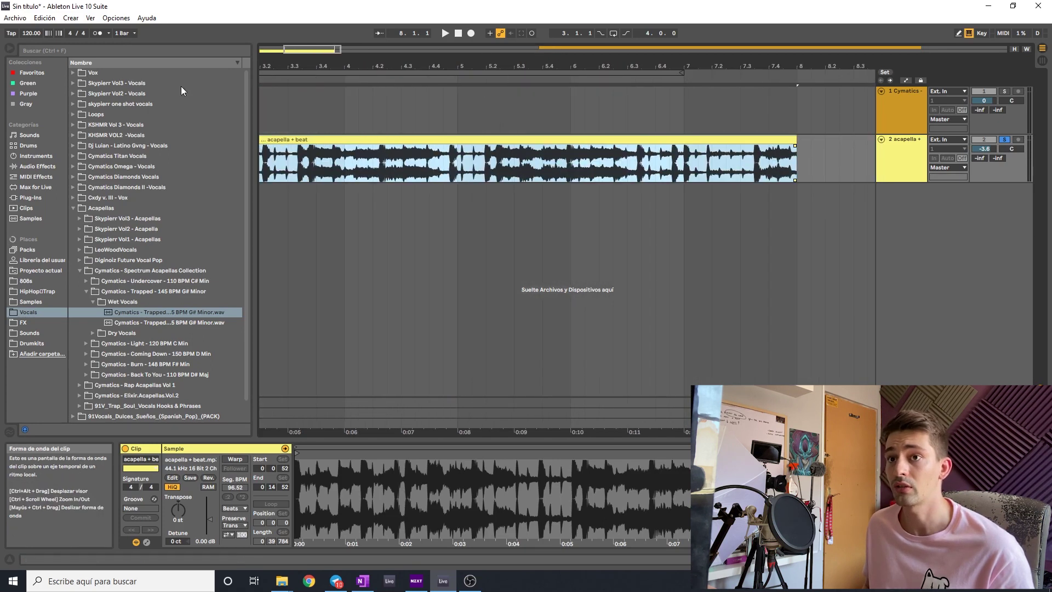
click(97, 33)
scroll(479, 252, down, 5)
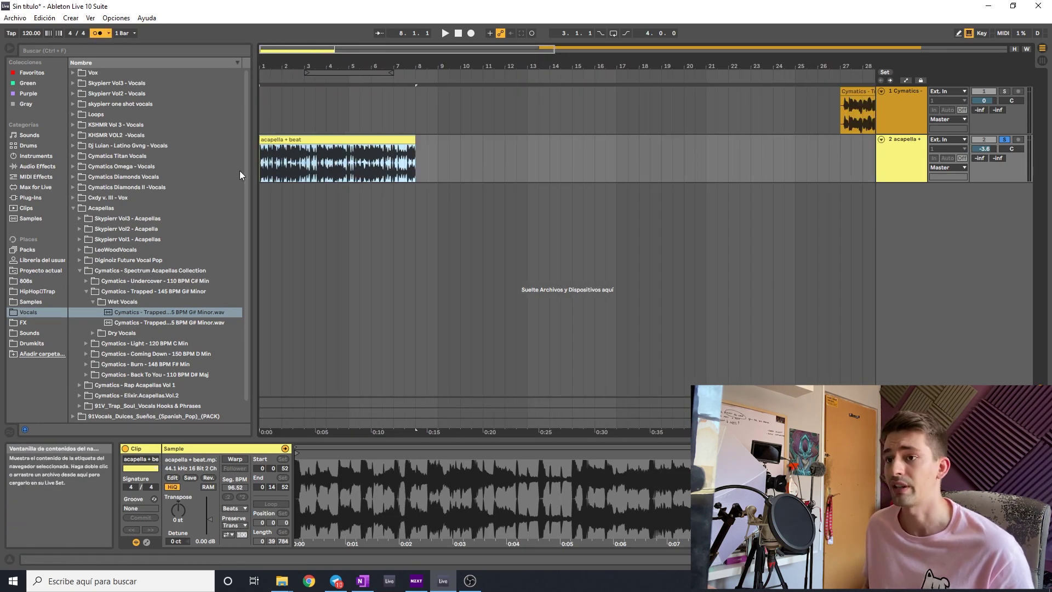
Play the acapella + beat clip from 1.1.1 and compare its transients with the metronome and the grid
click(260, 167)
key(space)
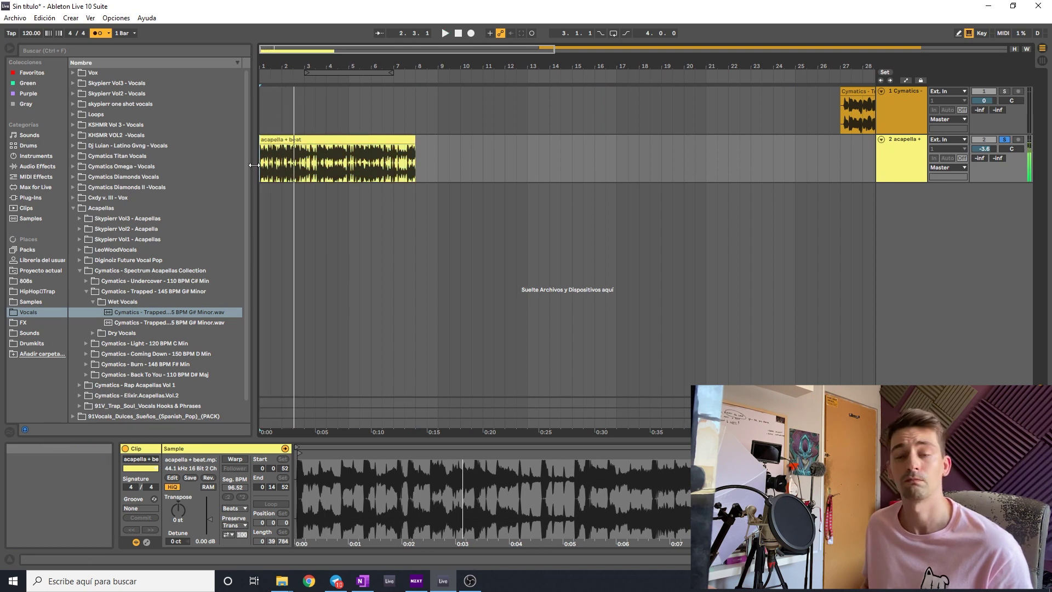
scroll(530, 174, up, 10)
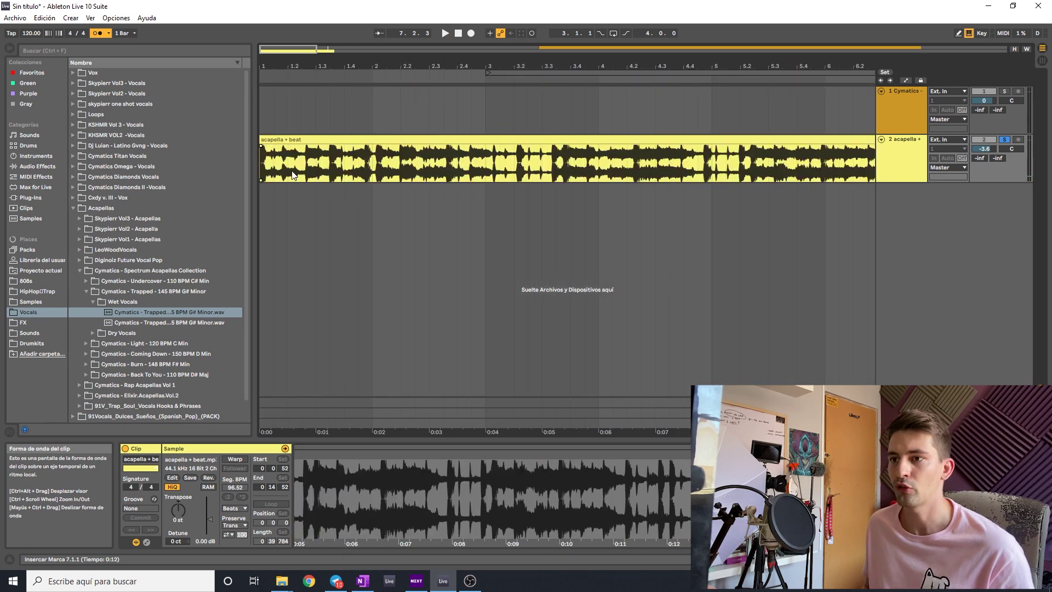
scroll(283, 171, up, 5)
scroll(275, 164, up, 3)
scroll(277, 163, down, 3)
scroll(280, 163, down, 3)
click(264, 164)
key(space)
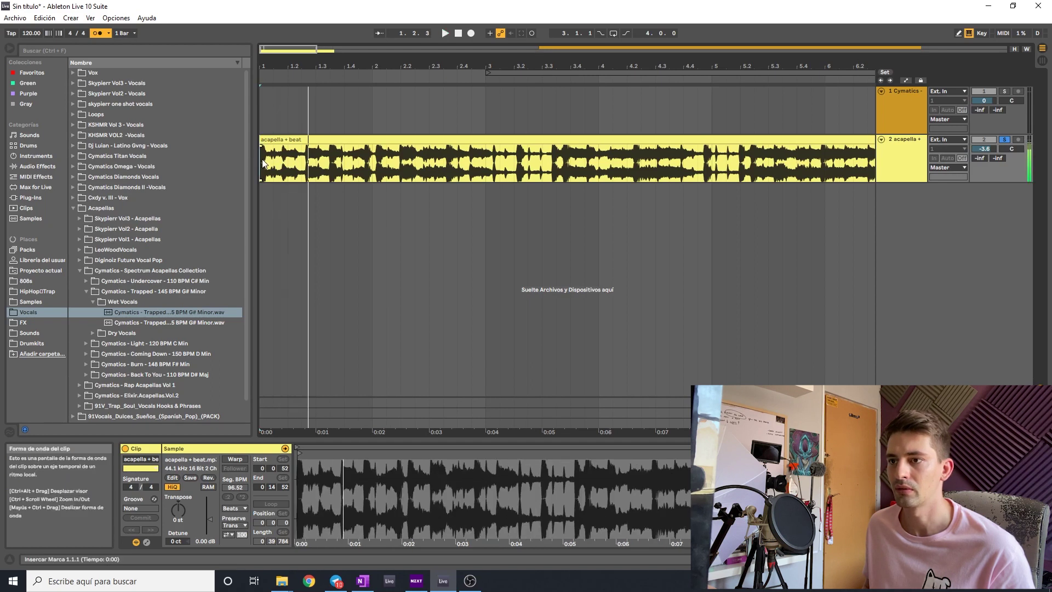
scroll(285, 162, up, 3)
key(space)
Raise the project tempo to 144 BPM to bring the clip's second hit onto 1.2.1, and play the result
click(314, 160)
drag(30, 32, 30, 19)
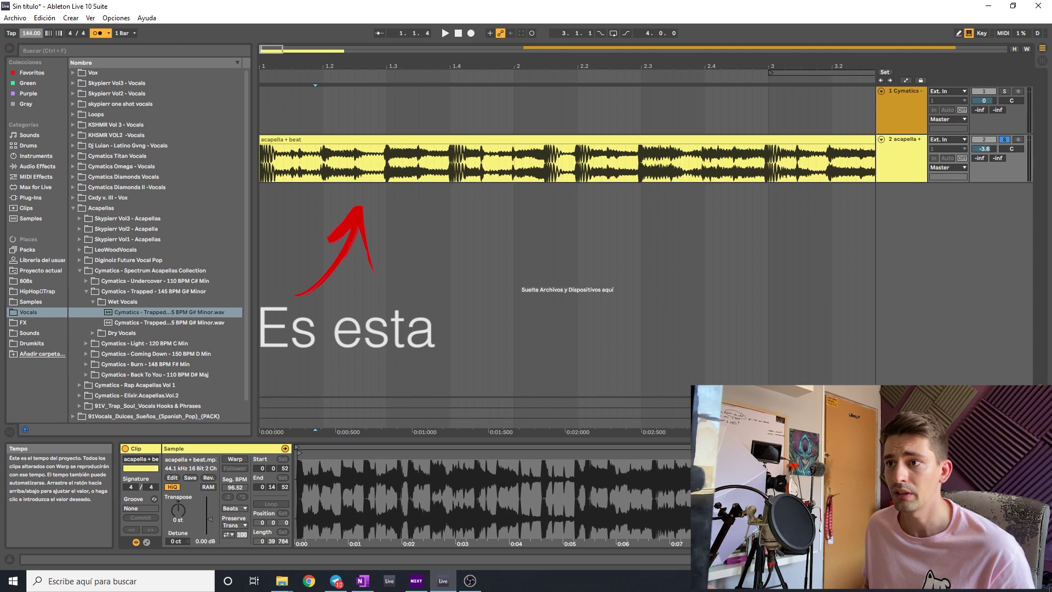
click(318, 118)
click(326, 161)
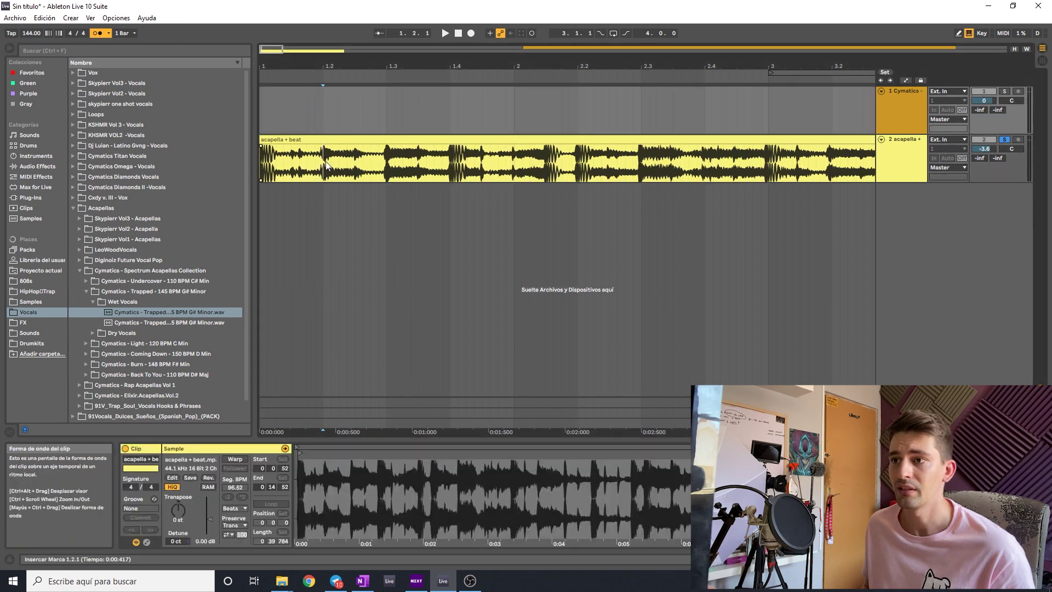
key(space)
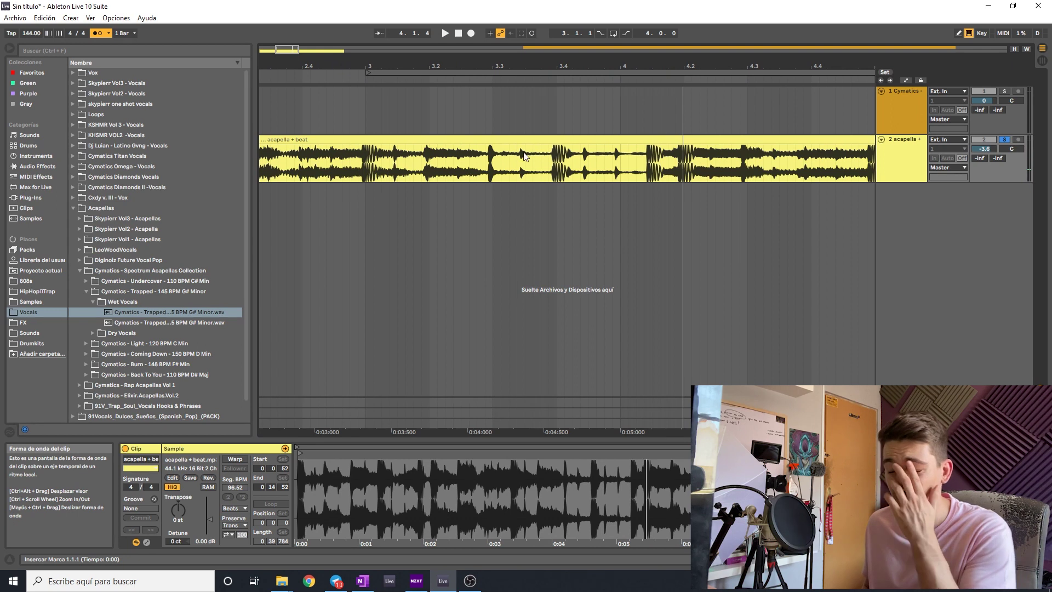
Check the clip's transient at 3.1.1 and set the project tempo to 145 BPM to line it up
scroll(329, 176, left, 6)
scroll(395, 181, right, 9)
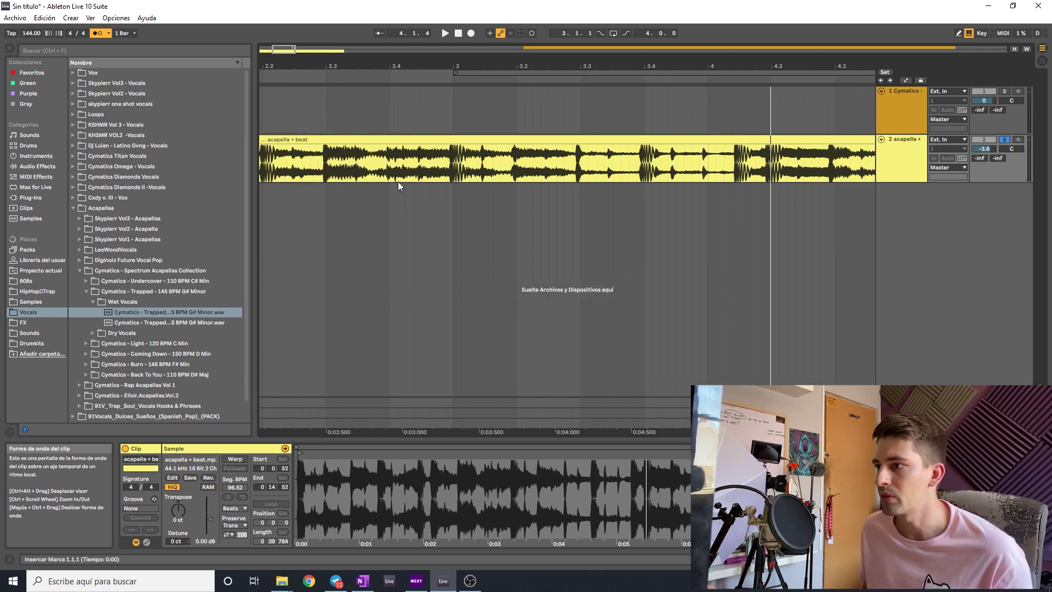
scroll(437, 188, left, 1)
scroll(408, 186, left, 3)
click(372, 170)
scroll(372, 169, down, 3)
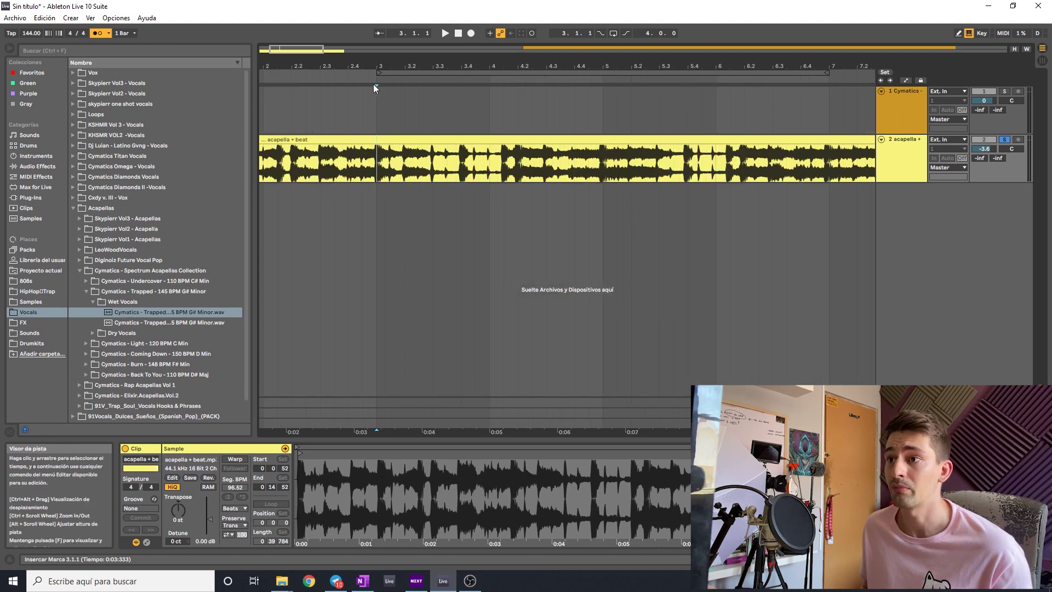
scroll(376, 175, up, 5)
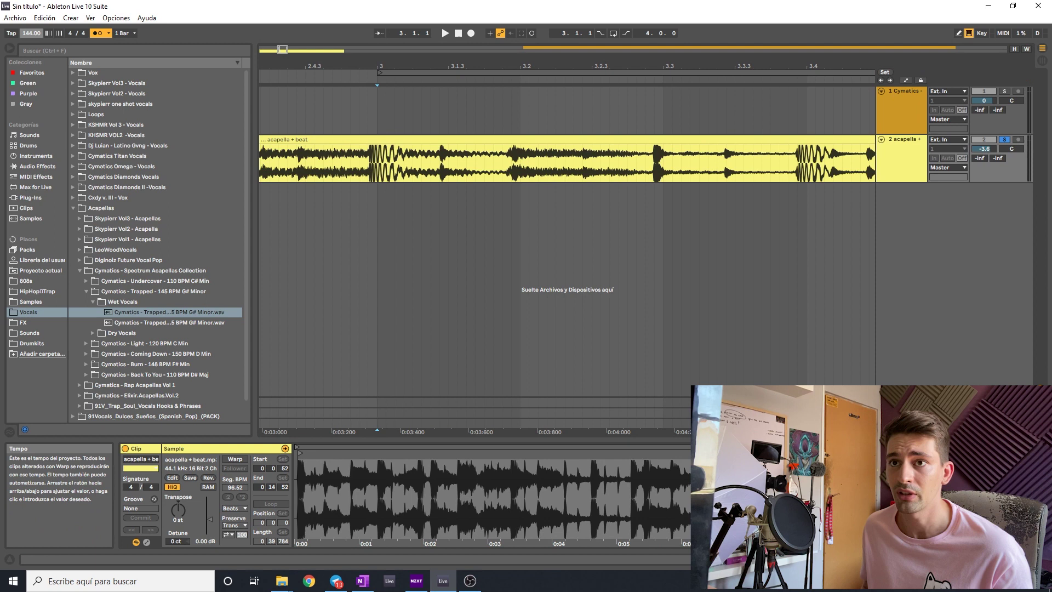
scroll(31, 33, up, 1)
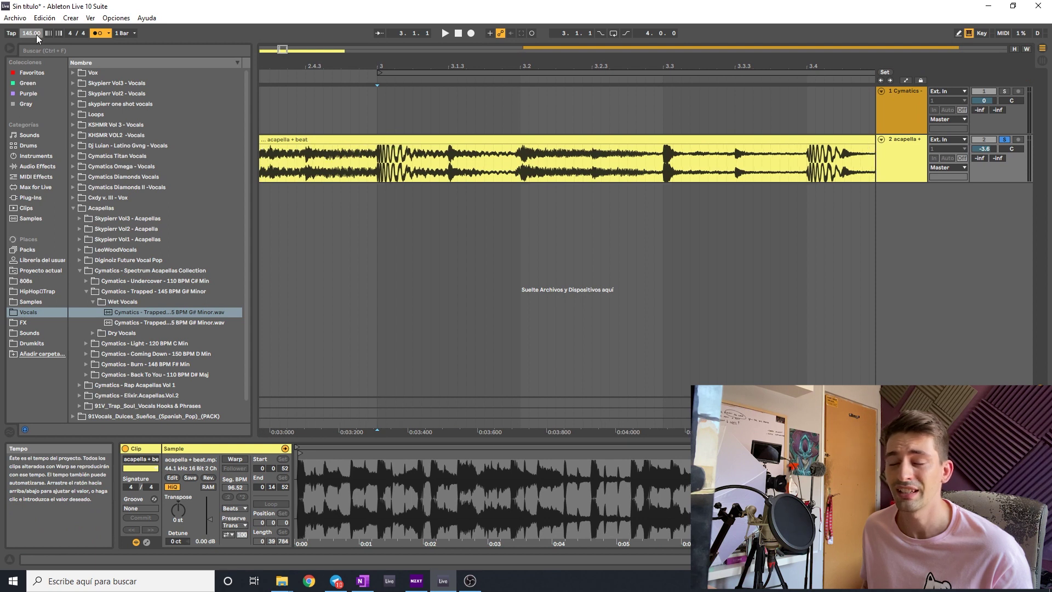
Play the whole acapella + beat clip from 1.1.1 to check its timing against the metronome
scroll(406, 187, down, 5)
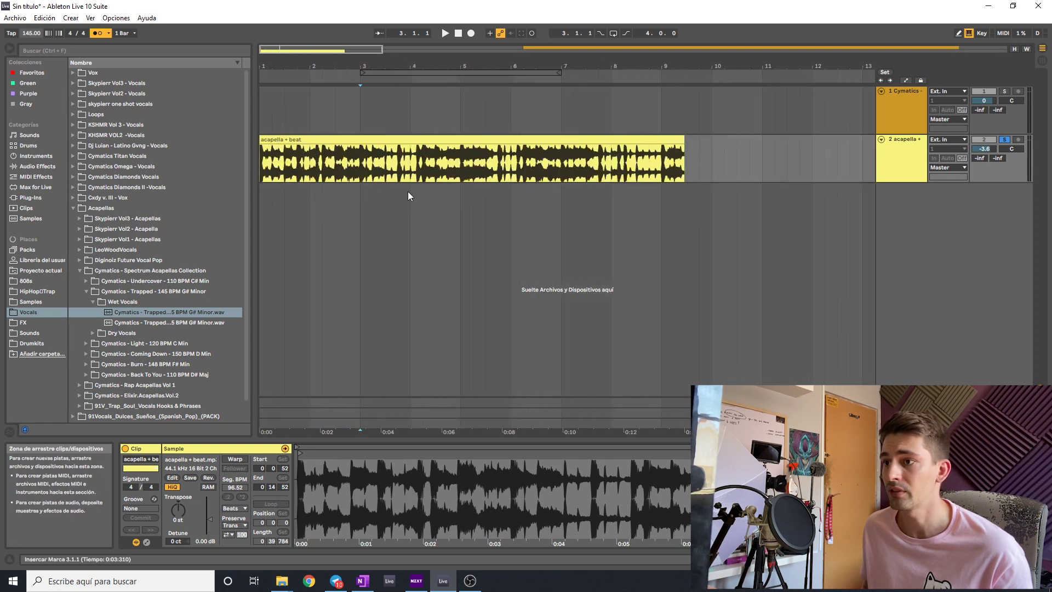
click(260, 163)
key(space)
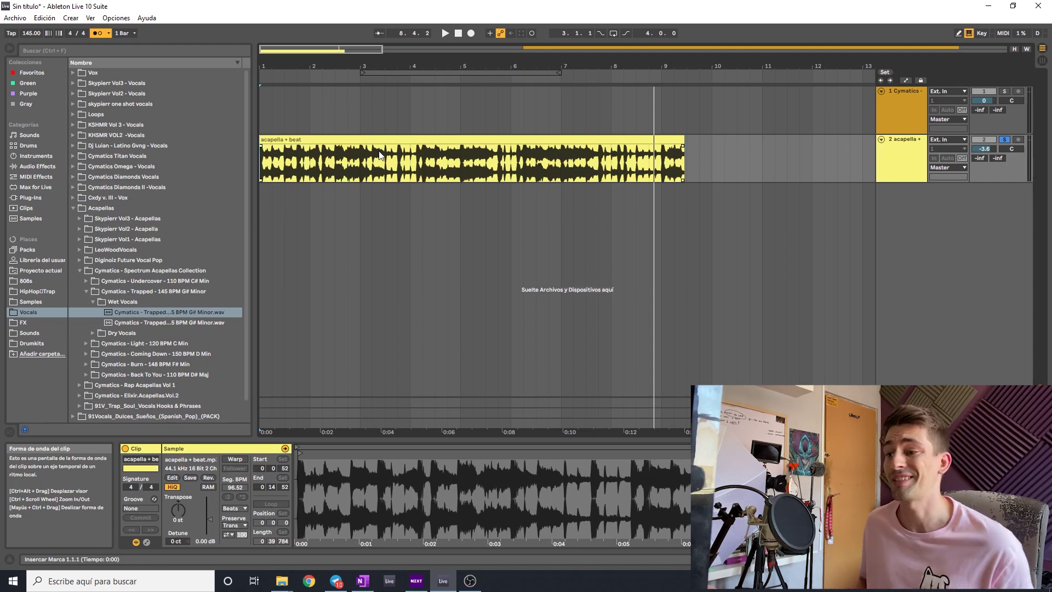
Move the acapella + beat clip to 5.1.1 and the Cymatics Trapped clip to 6.1.1
drag(366, 148, 574, 159)
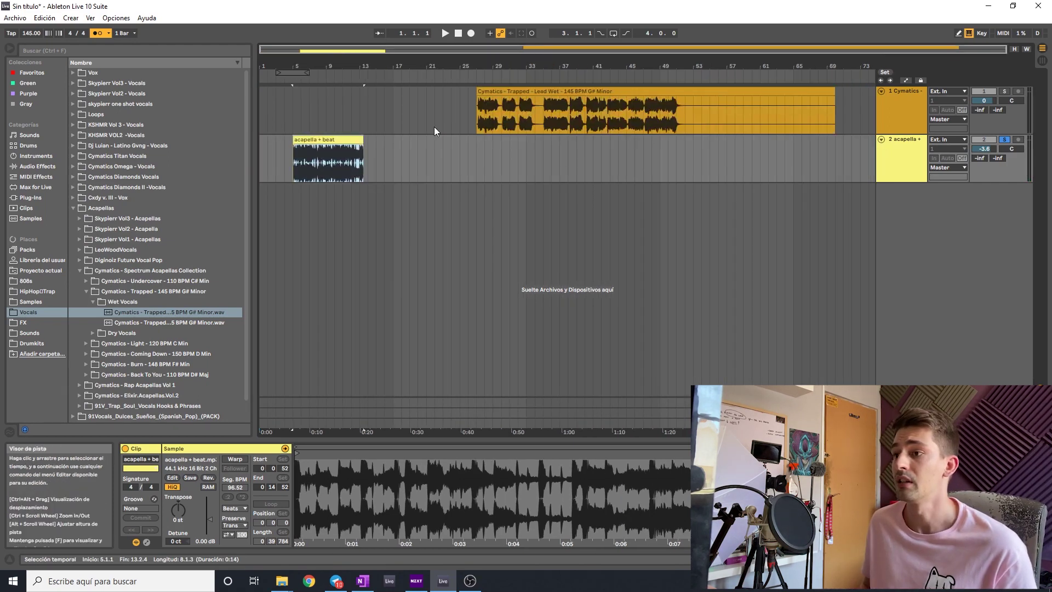
drag(495, 97, 320, 104)
scroll(323, 131, up, 6)
scroll(323, 131, left, 5)
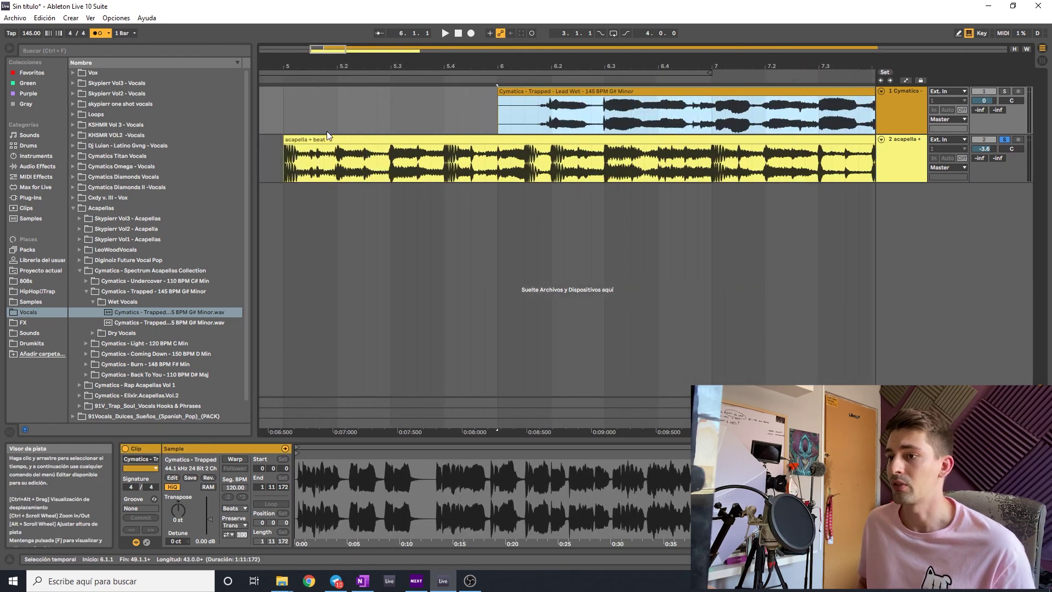
Move the Cymatics Trapped clip to 5.1.4 and play it soloed together with the acapella + beat clip
drag(524, 90, 353, 112)
scroll(354, 112, up, 4)
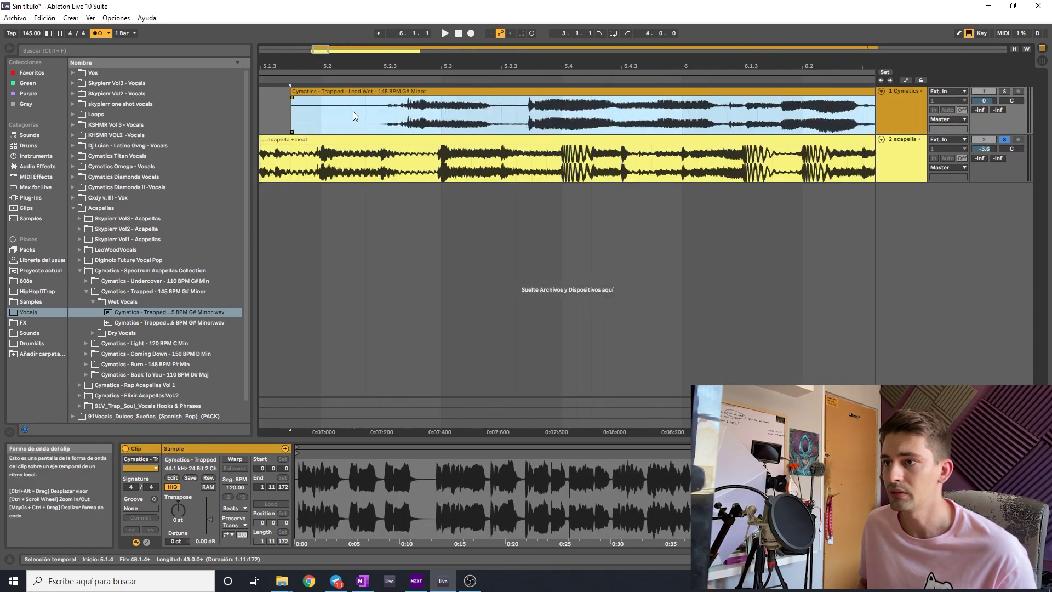
key(space)
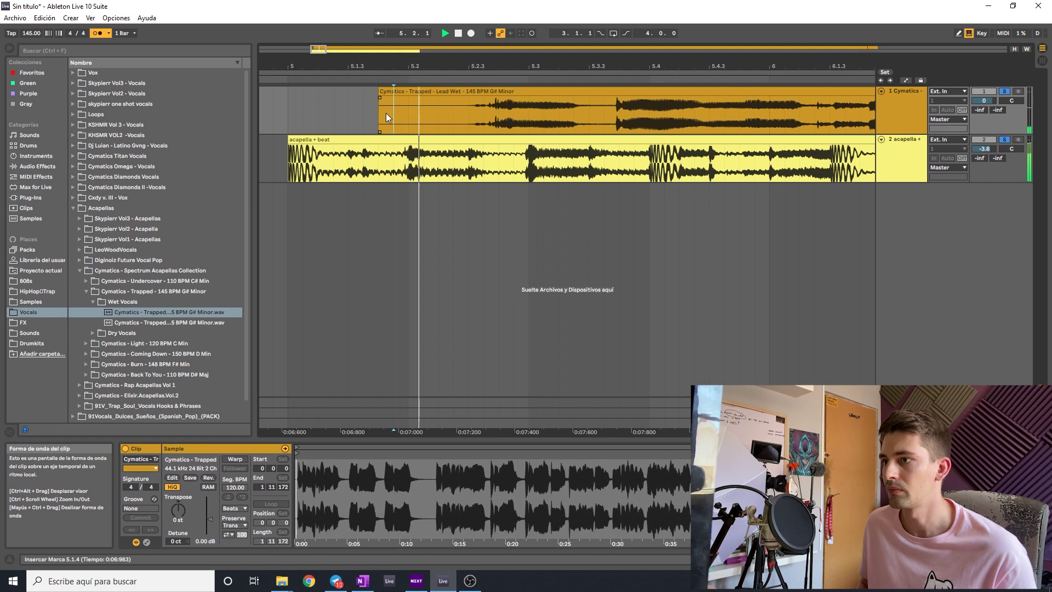
key(space)
Align the start of the Cymatics Trapped clip with the start of the acapella + beat clip at 5.1.1
drag(514, 87, 439, 96)
scroll(405, 113, up, 6)
scroll(425, 116, up, 3)
scroll(454, 94, up, 4)
scroll(458, 101, up, 2)
scroll(458, 103, up, 2)
scroll(433, 95, up, 2)
scroll(439, 97, down, 5)
Play both clips together from 5.1.1 to check that the vocals coincide
click(328, 116)
key(space)
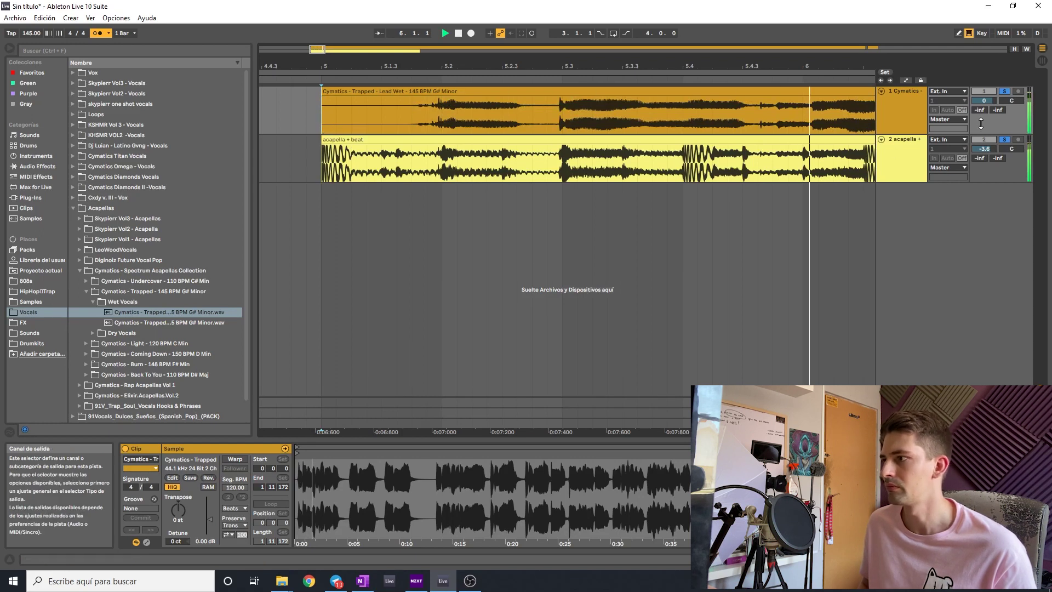
scroll(689, 167, down, 3)
scroll(690, 168, down, 3)
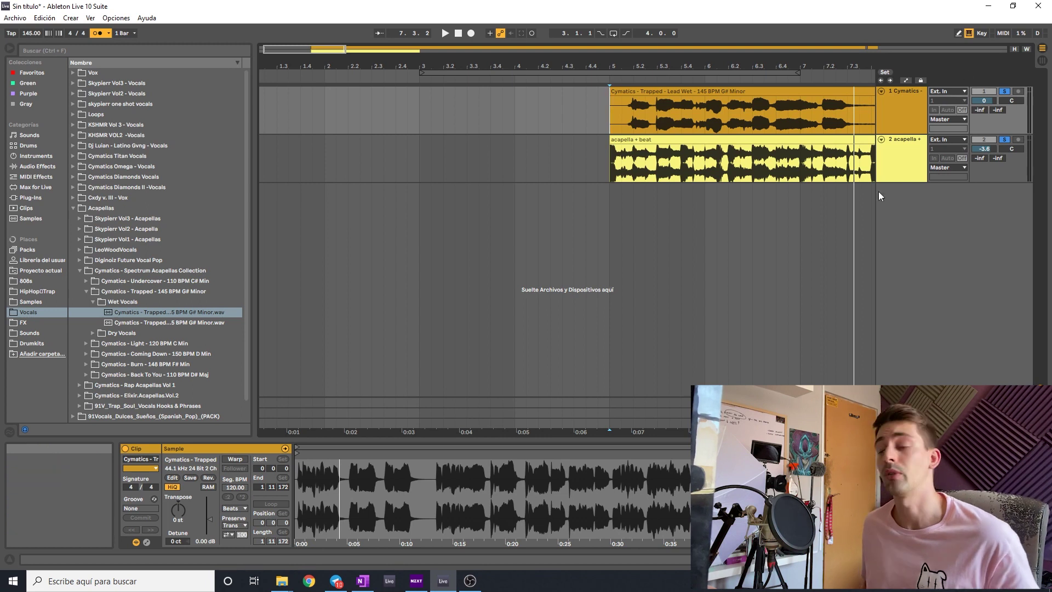
Play both clips from several points around bar 6 to compare the timing of the two vocals
scroll(776, 159, up, 10)
click(400, 124)
scroll(399, 124, down, 5)
key(space)
scroll(437, 141, down, 8)
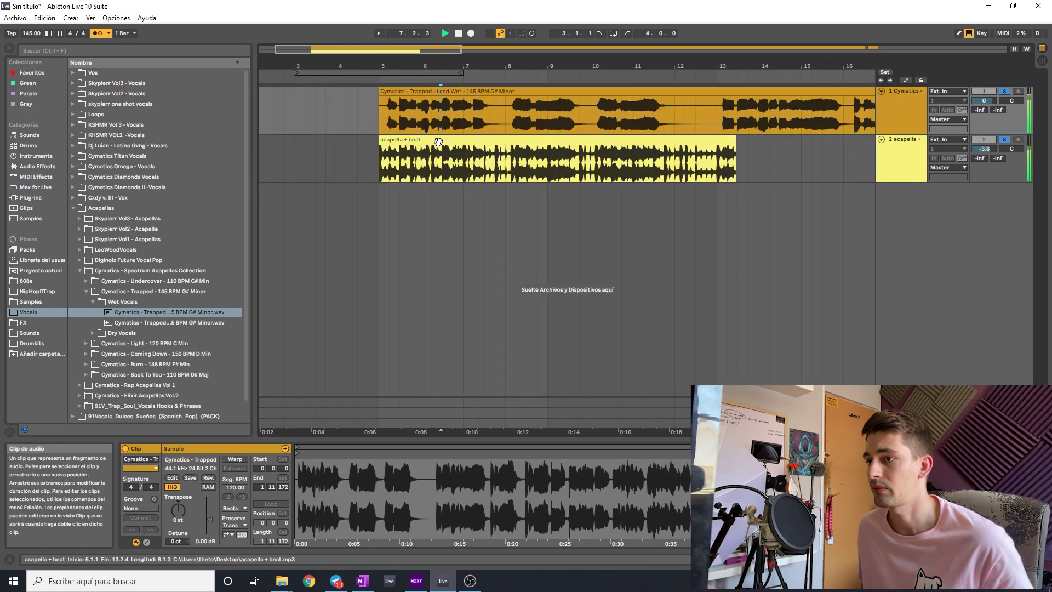
key(space)
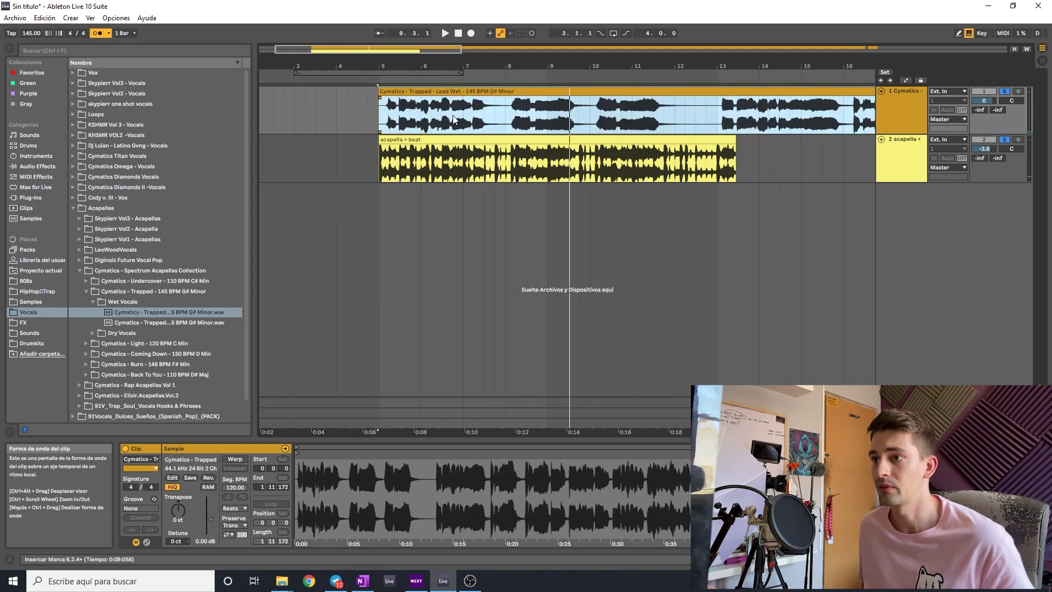
click(429, 120)
key(space)
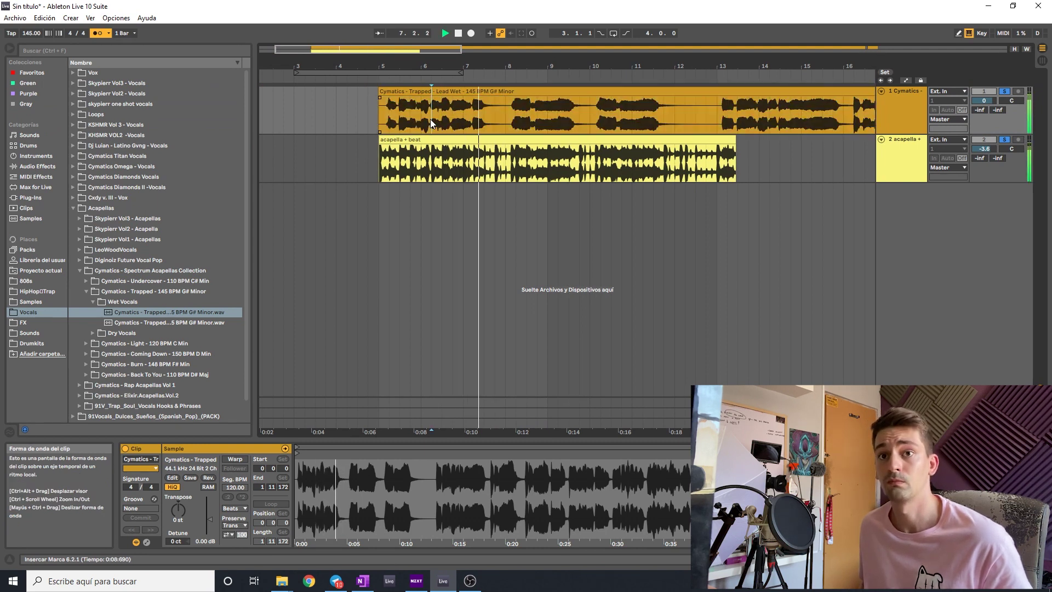
scroll(323, 133, down, 5)
key(space)
Move the Cymatics Trapped and acapella + beat clips to 1.1.1 and set a 25-bar loop from there
drag(323, 134, 766, 173)
drag(904, 117, 915, 164)
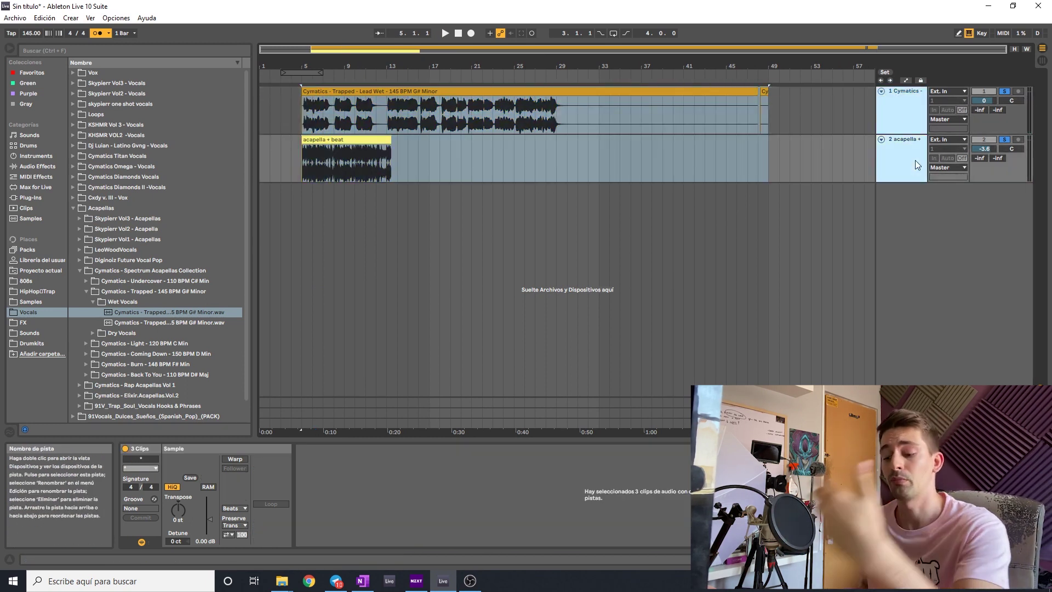
click(301, 109)
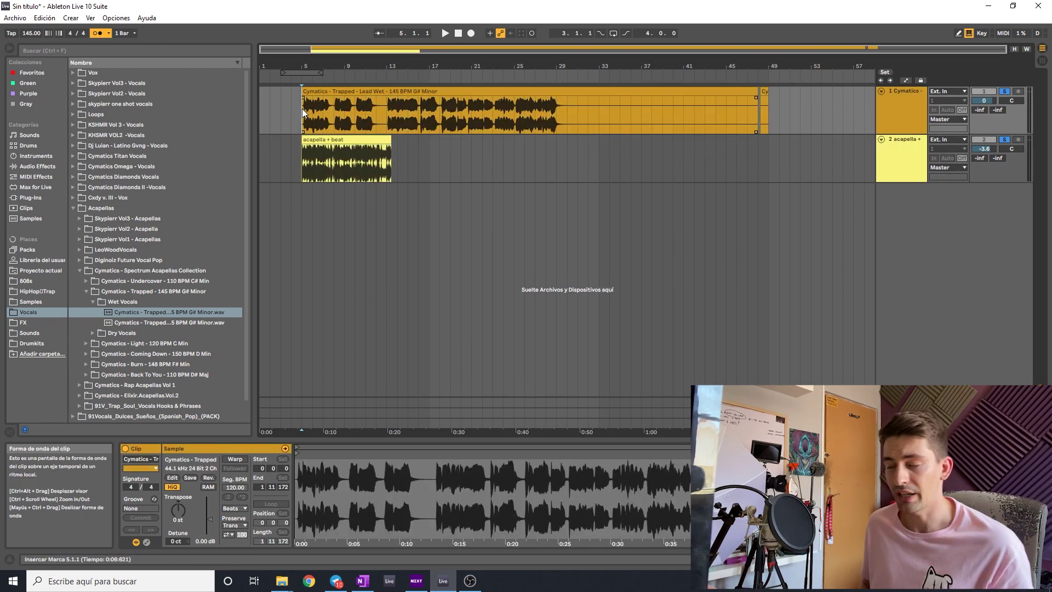
key(plus)
key(ctrl+a)
drag(408, 139, 313, 138)
click(417, 140)
key(minus)
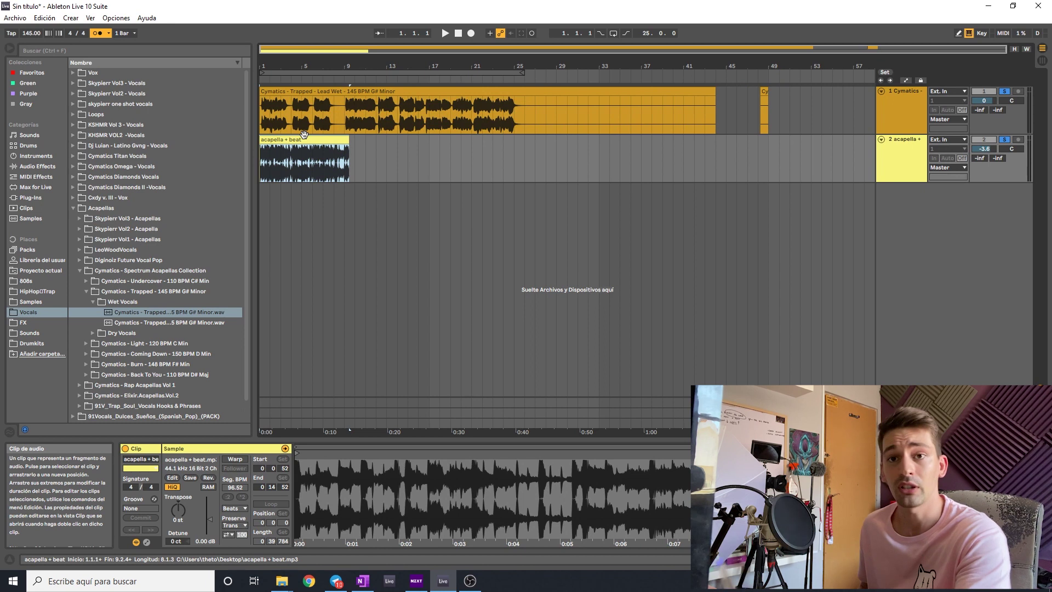
Export all individual tracks as MP3 from 1.1.1 with a render length of 25 bars
key(ctrl+a)
key(ctrl+shift+r)
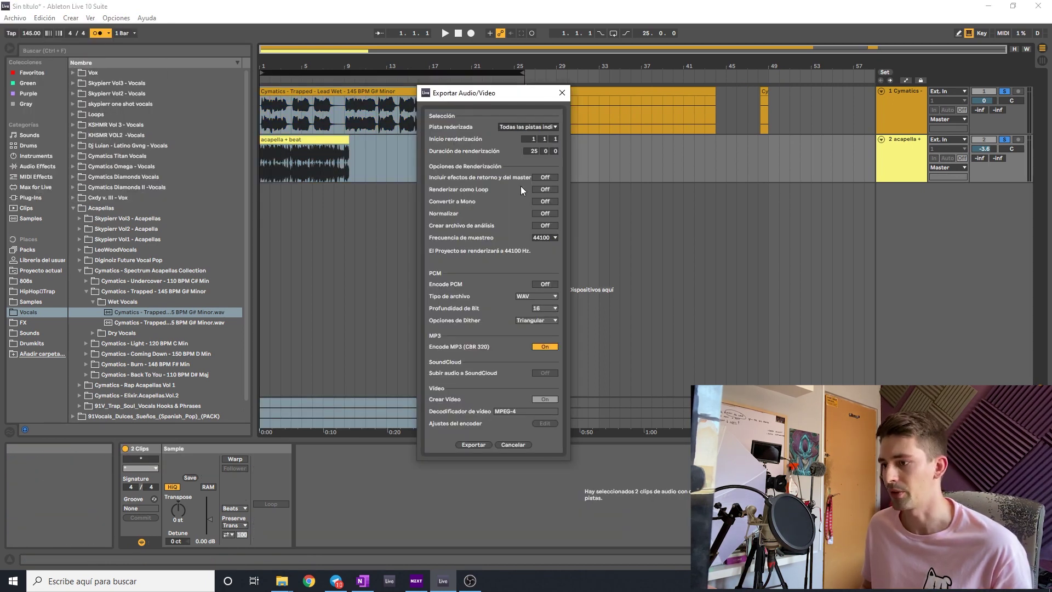
key(Escape)
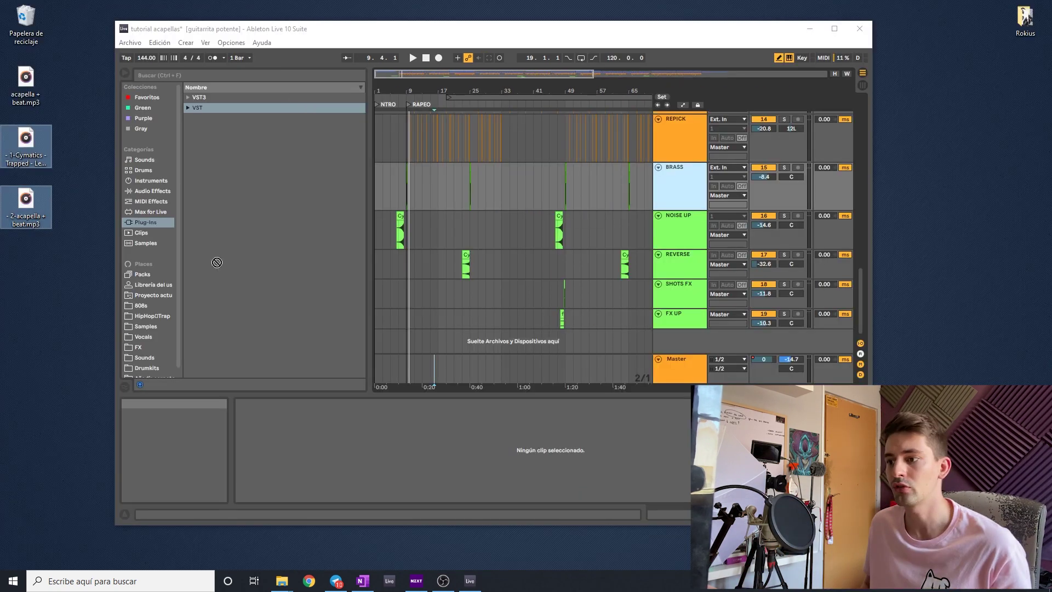
Switch to the tutorial acapellas project and import the two exported MP3 files onto separate new tracks at 1.1.1
drag(25, 145, 449, 328)
mouse_move(375, 342)
mouse_down()
mouse_move(389, 341)
mouse_move(377, 340)
mouse_up()
click(833, 35)
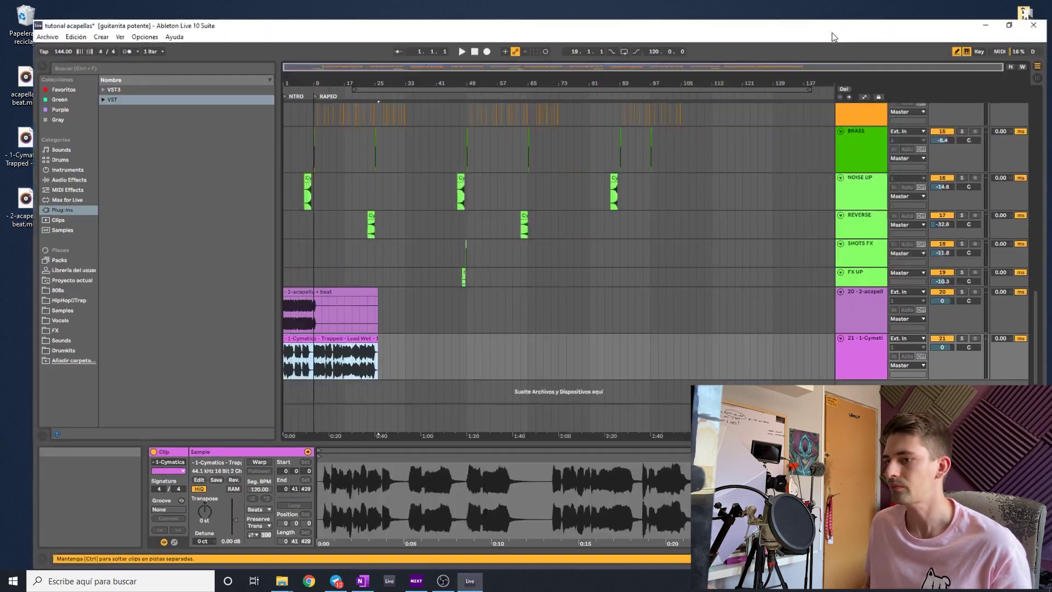
Trim the starts of both imported clips together to the first transient of the acapella + beat clip
ctrl+scroll(321, 321, up, 5)
ctrl+scroll(321, 321, down, 10)
click(261, 352)
ctrl+scroll(261, 352, up, 10)
ctrl+scroll(276, 361, up, 5)
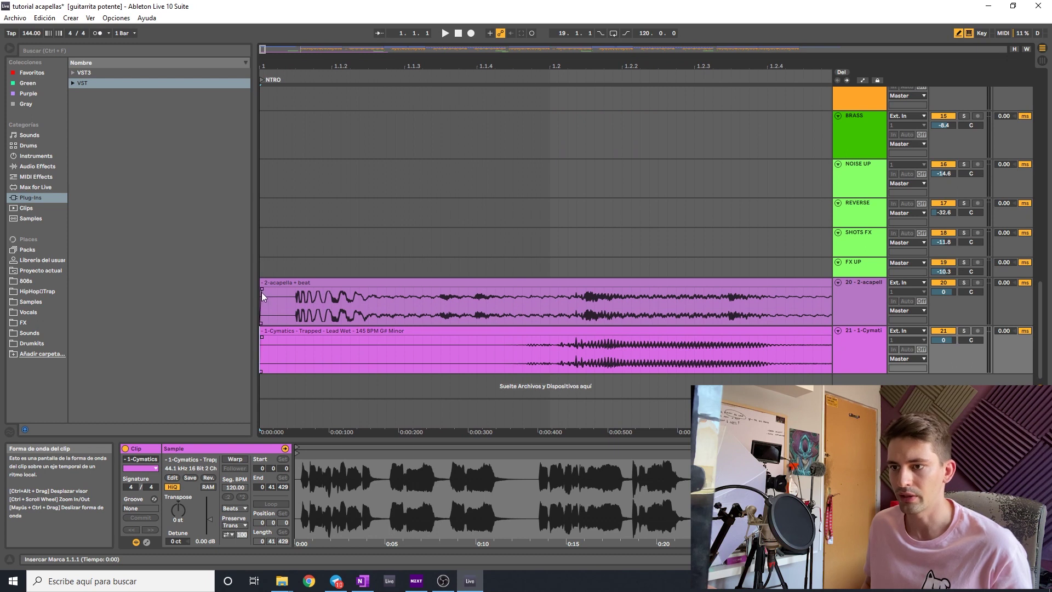
click(281, 331)
shift+click(282, 283)
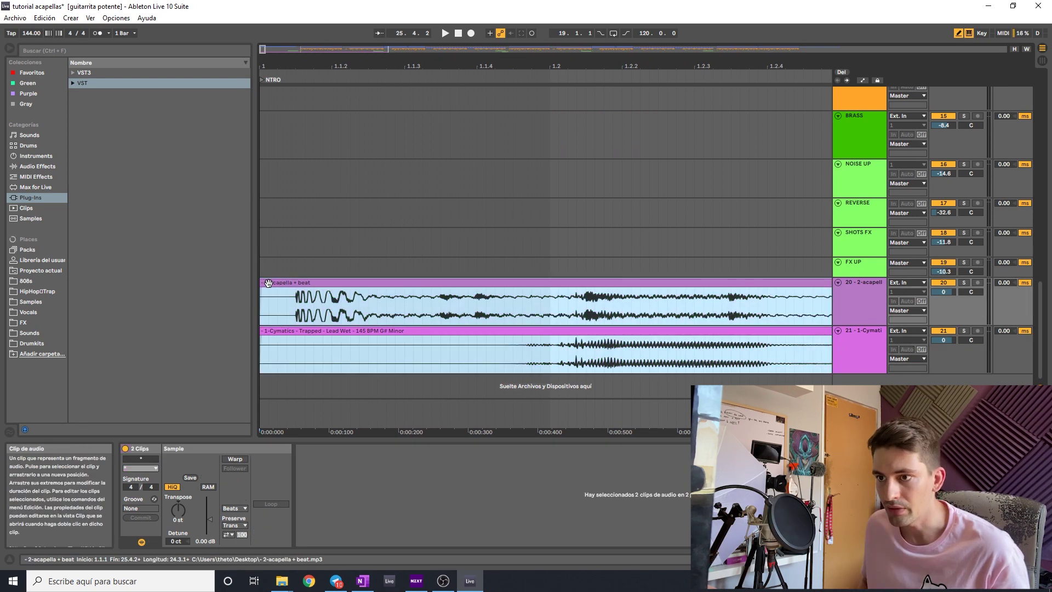
drag(263, 285, 391, 283)
ctrl+scroll(285, 284, up, 5)
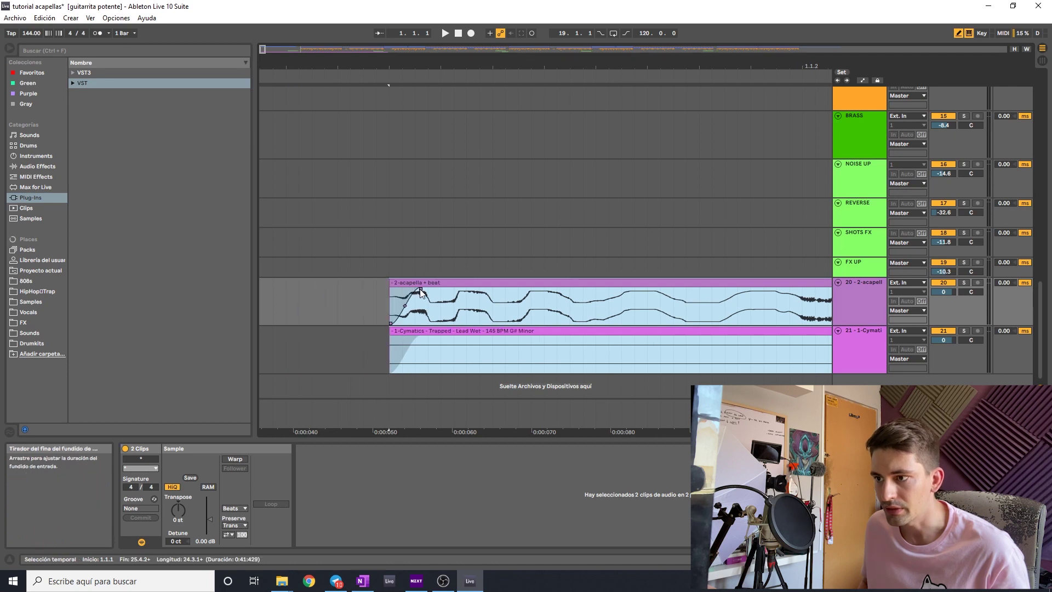
click(421, 290)
scroll(422, 289, down, 5)
Move both trimmed clips together so that they start at 1.1.1
click(422, 283)
shift+click(417, 330)
scroll(392, 306, down, 5)
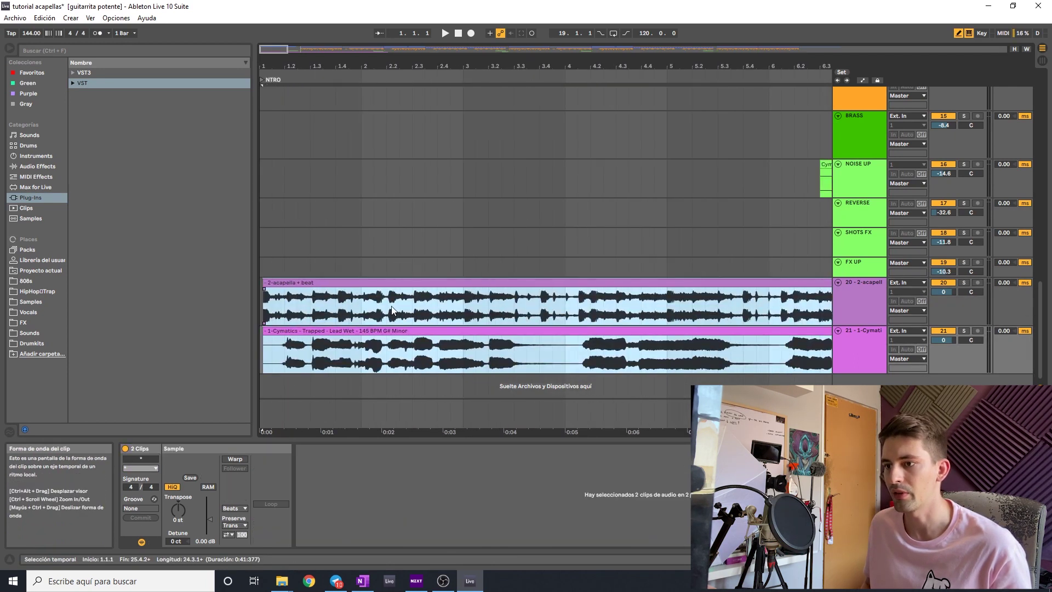
drag(411, 283, 393, 283)
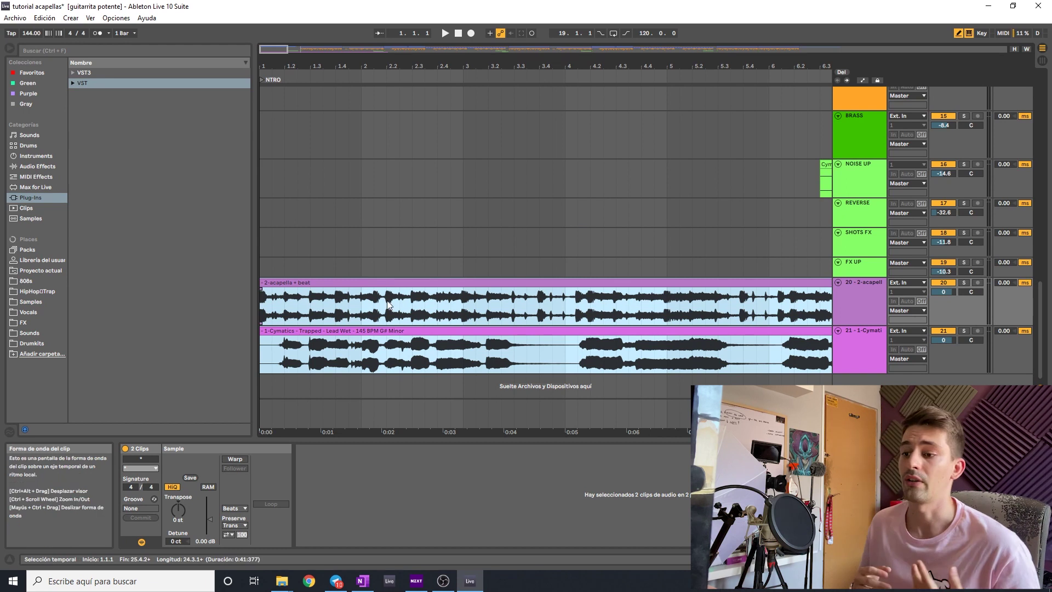
drag(463, 300, 736, 285)
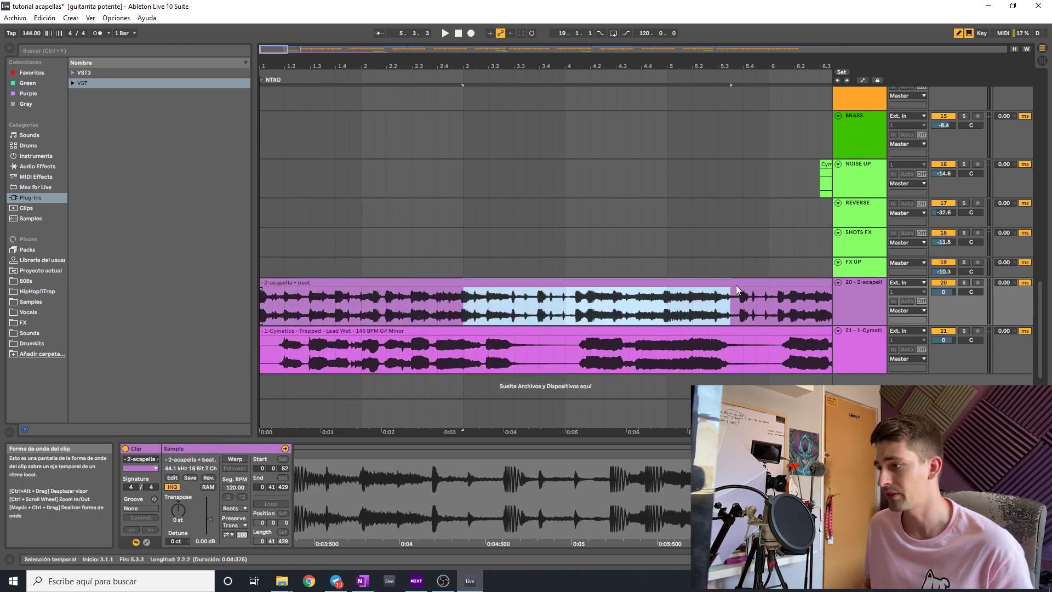
click(686, 283)
click(657, 339)
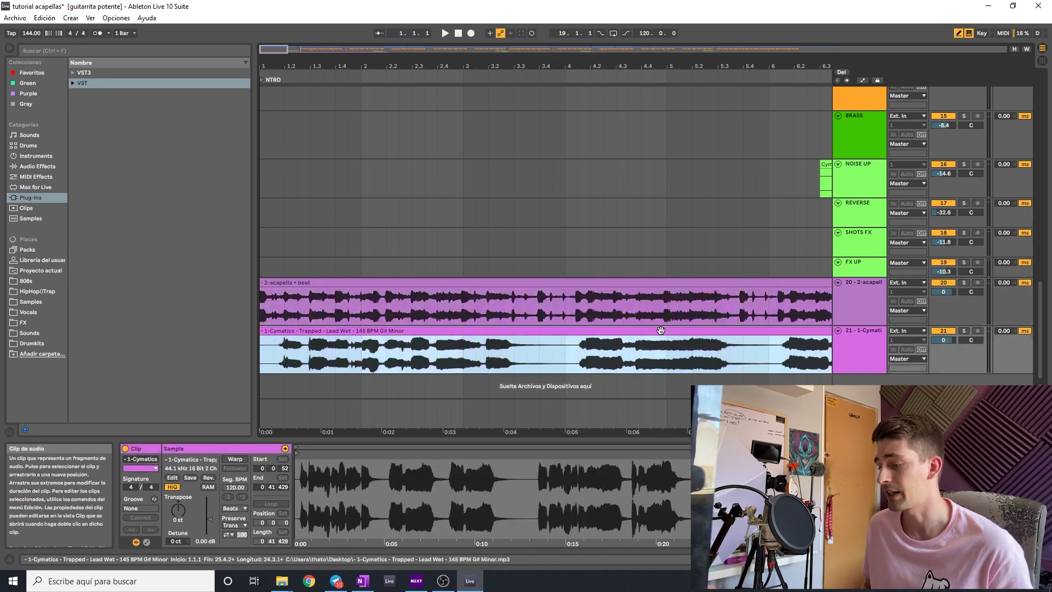
shift+click(621, 283)
click(425, 283)
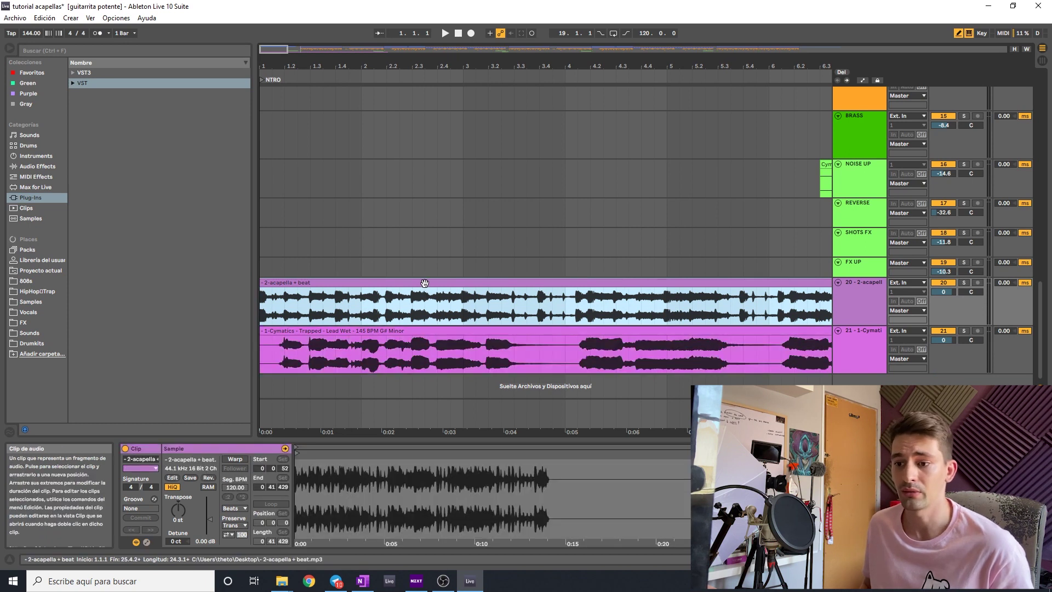
Enable warping on the acapella + beat clip and the Cymatics acapella clip, setting the segment BPM of each to 145
click(234, 458)
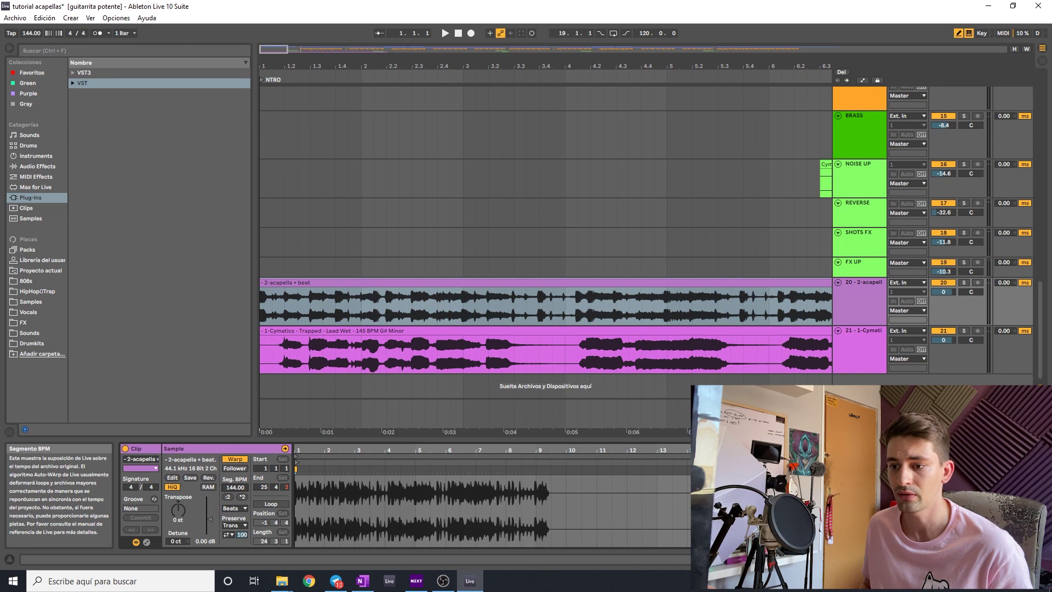
drag(235, 488, 235, 483)
click(337, 331)
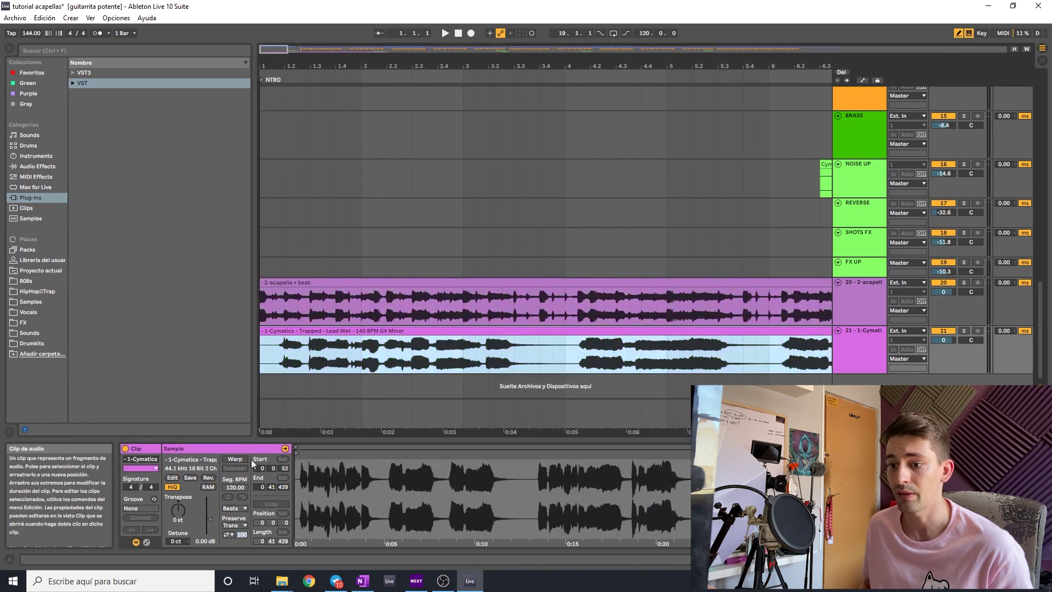
click(237, 460)
drag(235, 488, 235, 484)
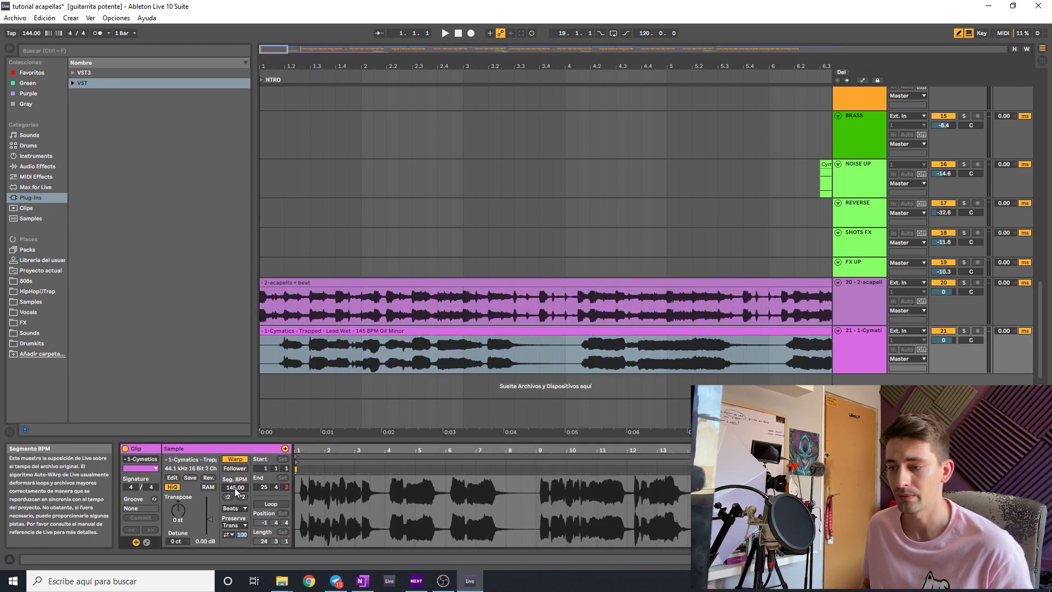
Compare the waveforms of the two warped clips against the grid, around bar 4 and across their full length
scroll(365, 330, down, 5)
click(365, 330)
scroll(394, 320, up, 8)
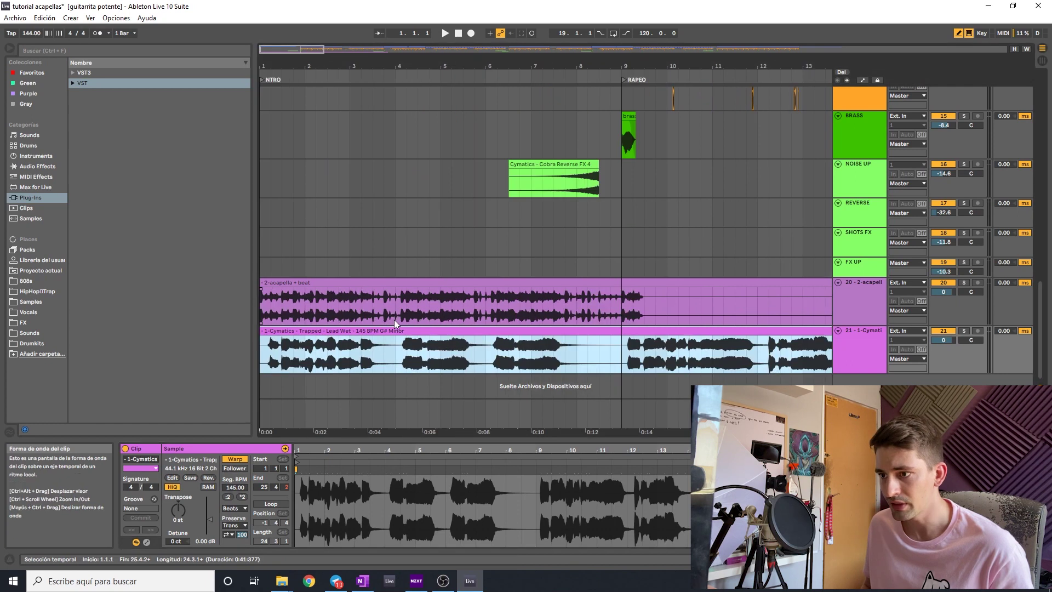
click(325, 310)
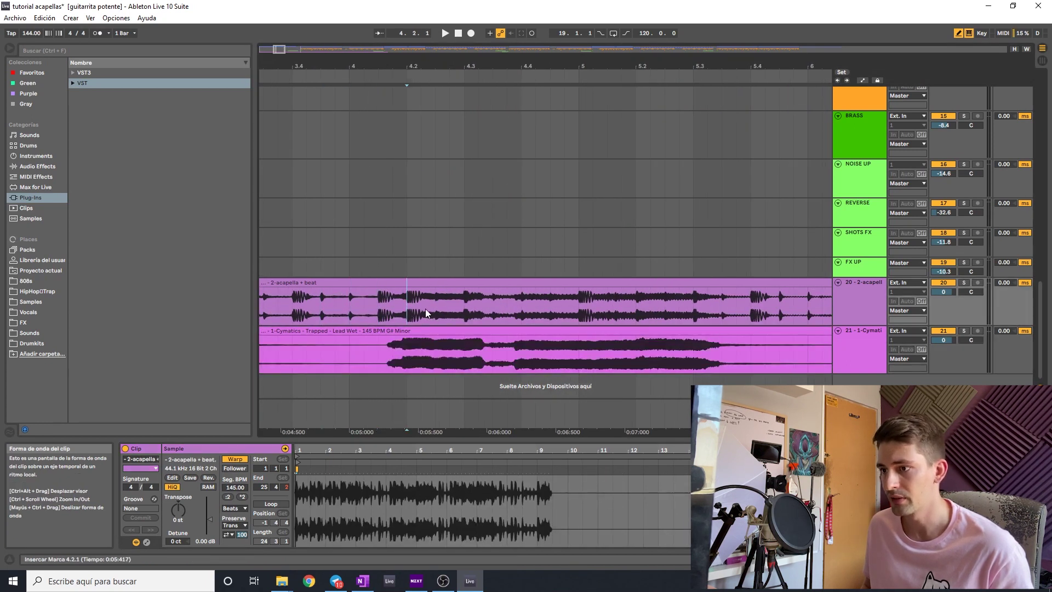
click(391, 350)
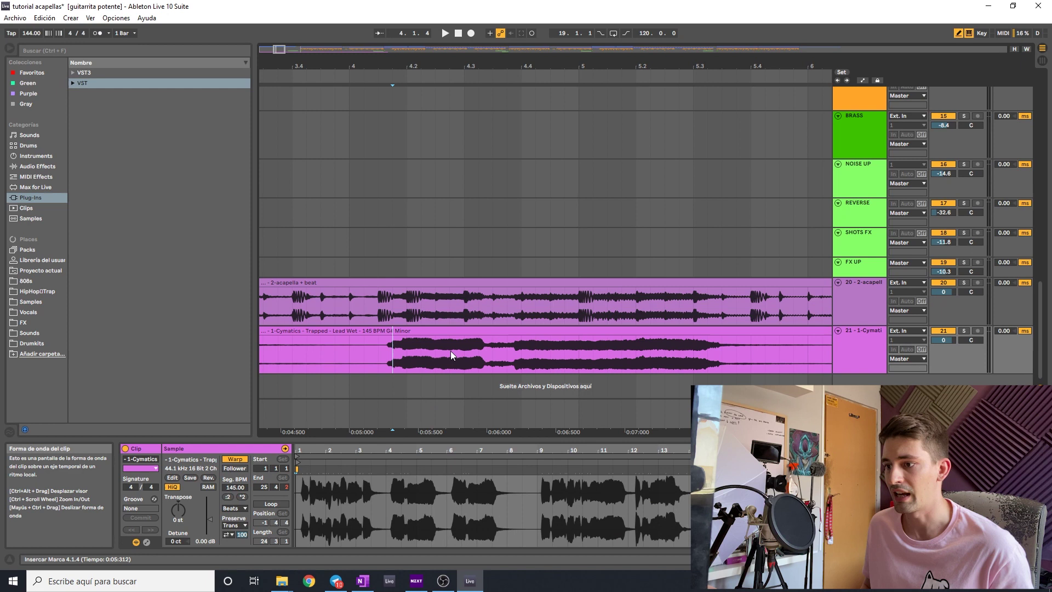
scroll(504, 352, down, 8)
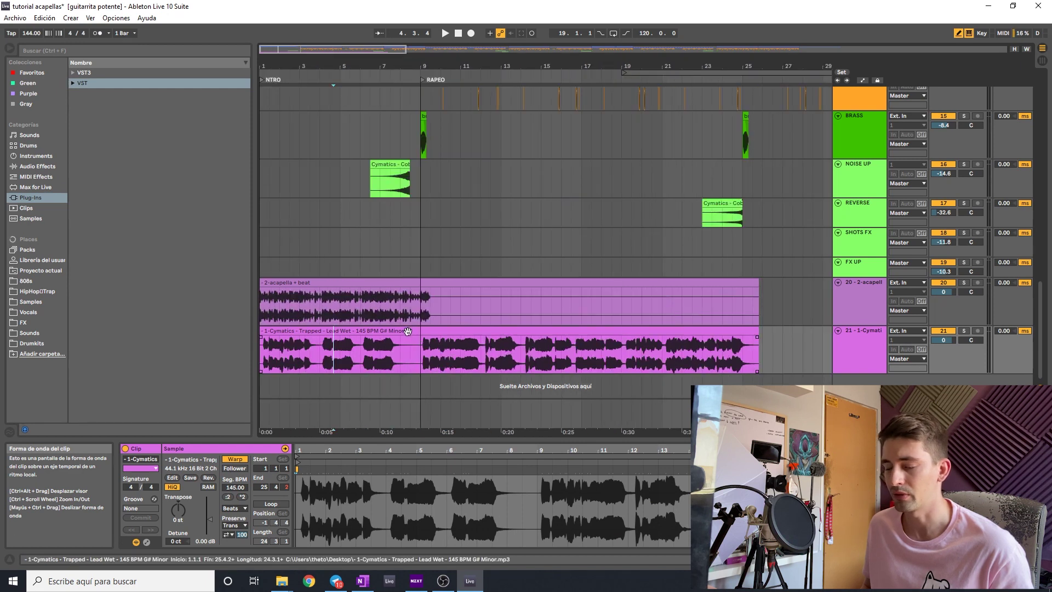
drag(432, 357, 261, 286)
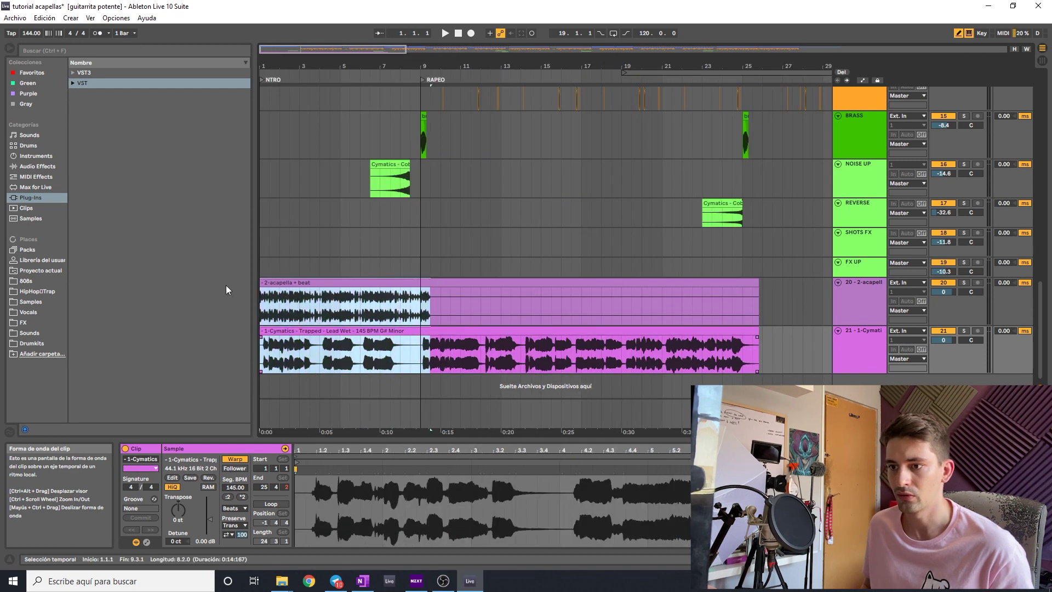
click(266, 322)
scroll(285, 326, down, 3)
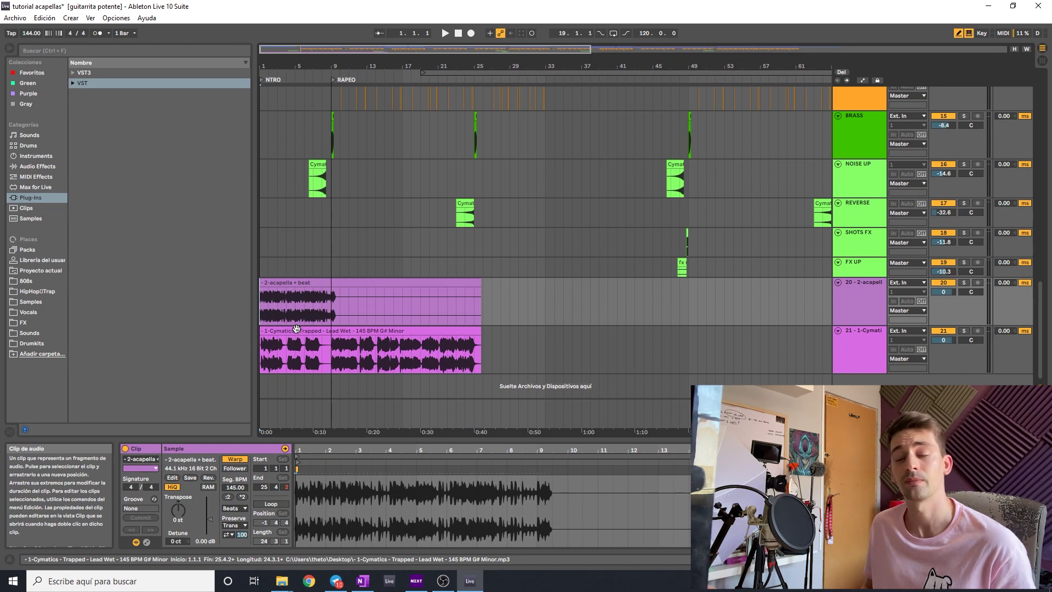
Delete the acapella + beat clip and keep only the acapella's section from its bar 17 onward, placed at 9.1.1
click(308, 281)
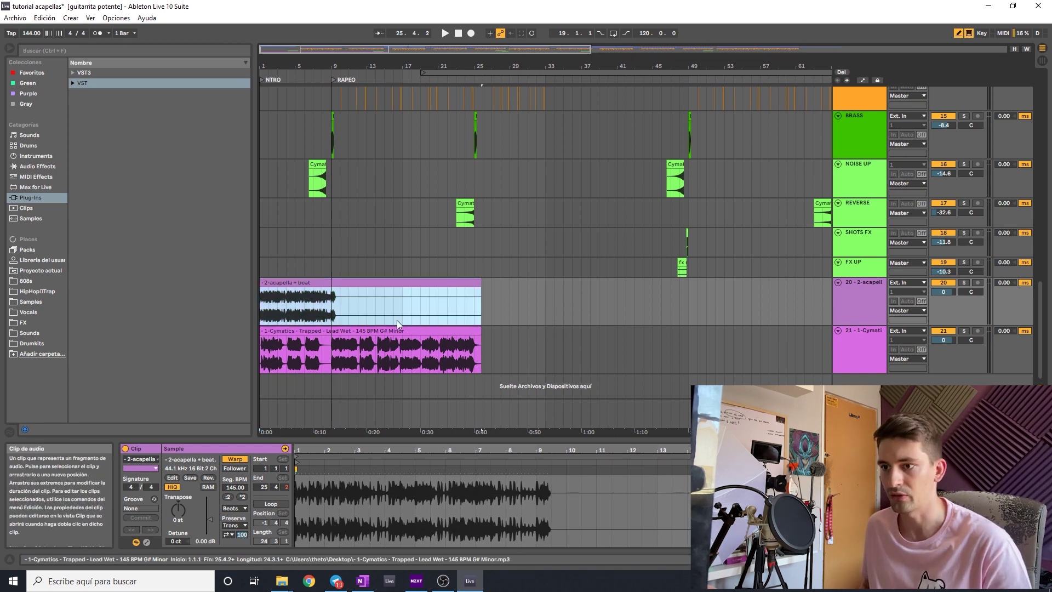
key(Delete)
drag(261, 339, 345, 330)
click(964, 331)
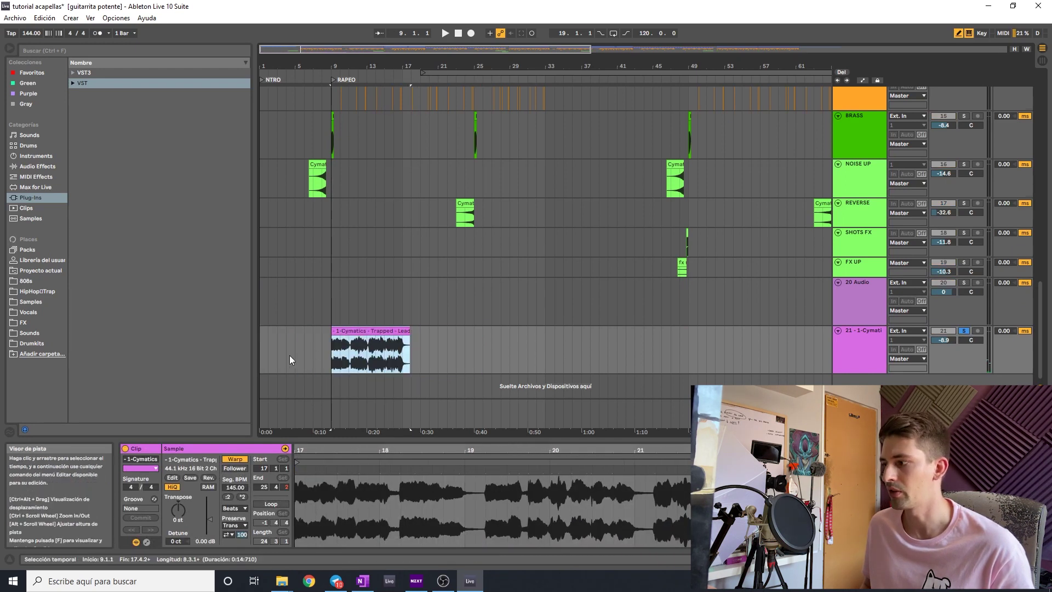
click(288, 355)
click(964, 332)
Transpose the Cymatics acapella clip up 5 semitones with Complex warping and play it with the beat from shortly before bar 9
click(369, 331)
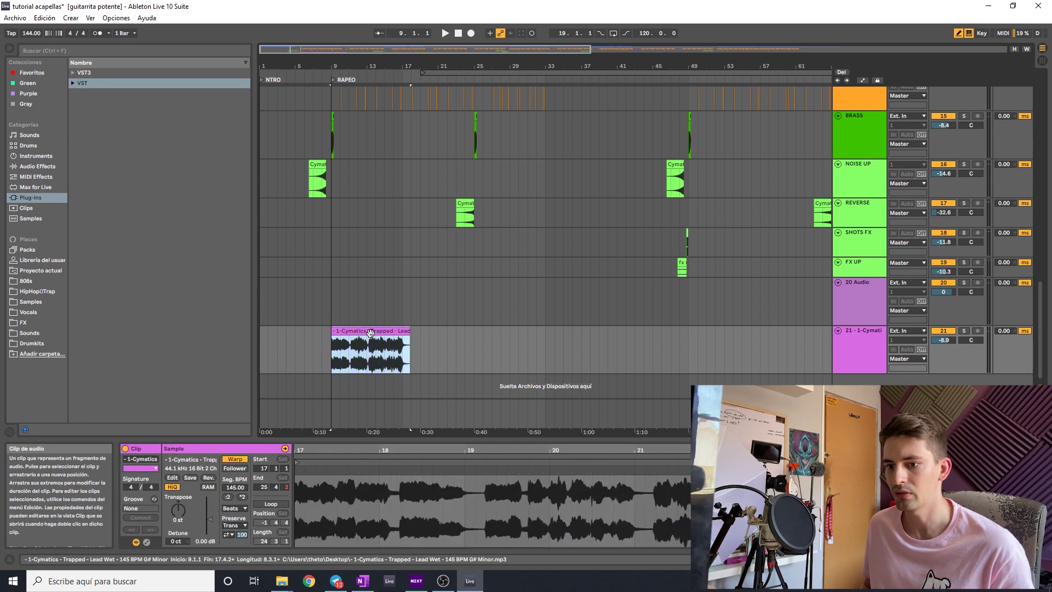
drag(177, 515, 177, 507)
click(312, 343)
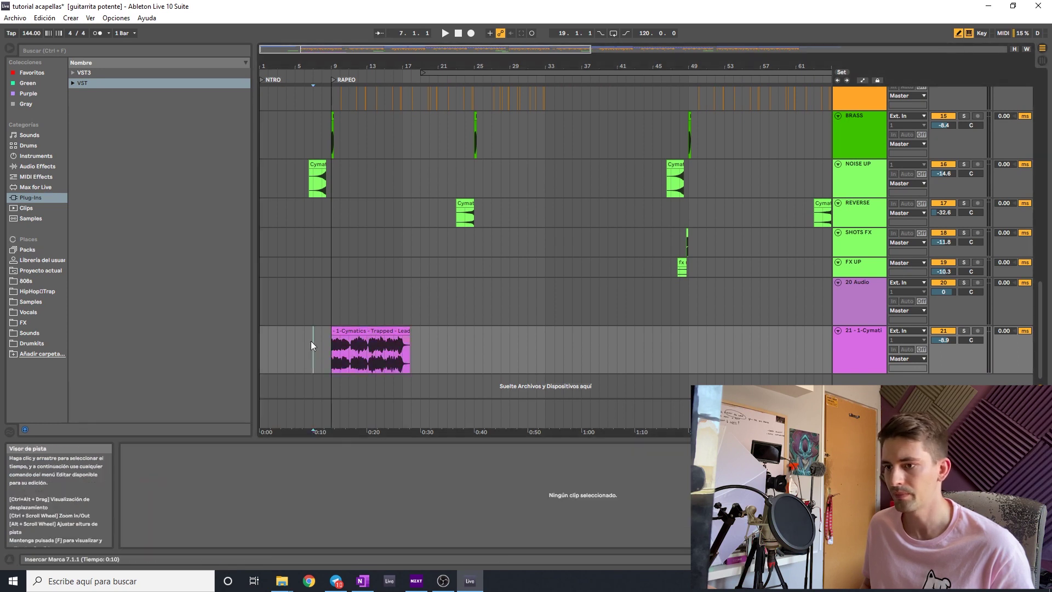
key(space)
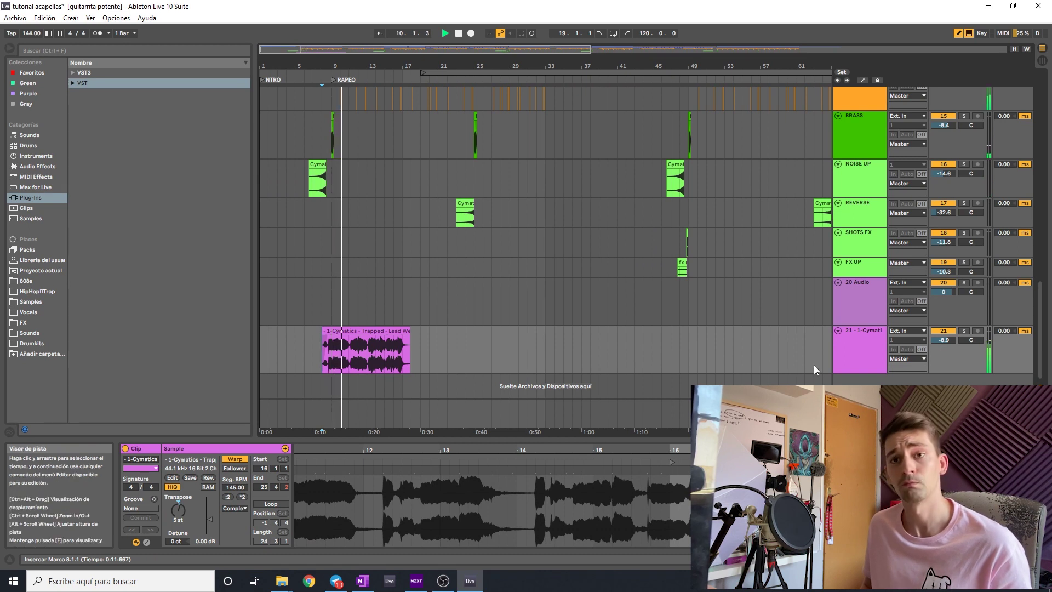
Find the LittleAlterBoy plug-in, add it to the Cymatics acapella track and adjust its formant
click(873, 342)
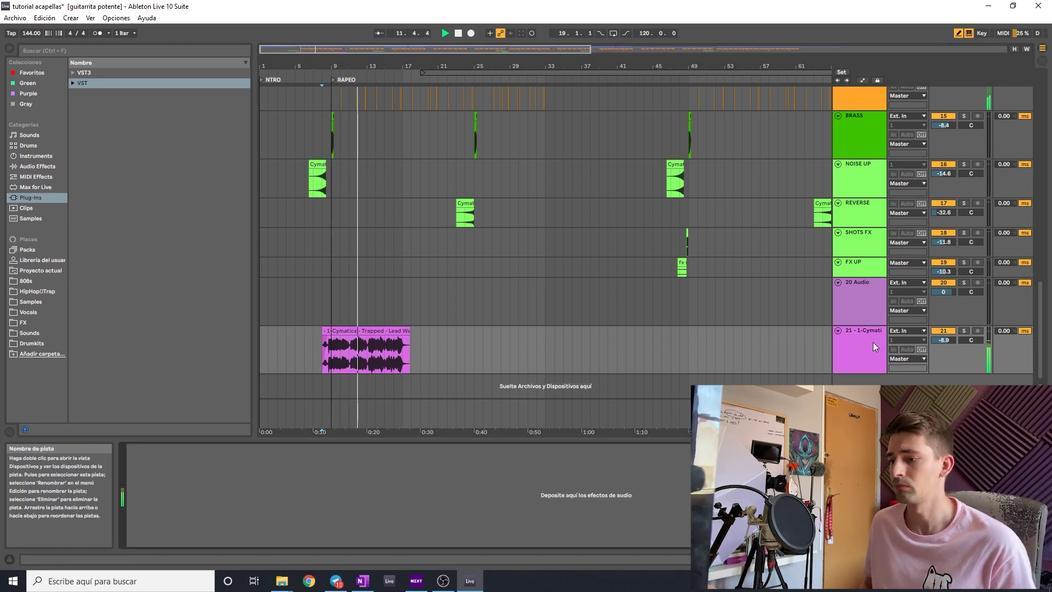
click(131, 49)
text(alter)
click(73, 73)
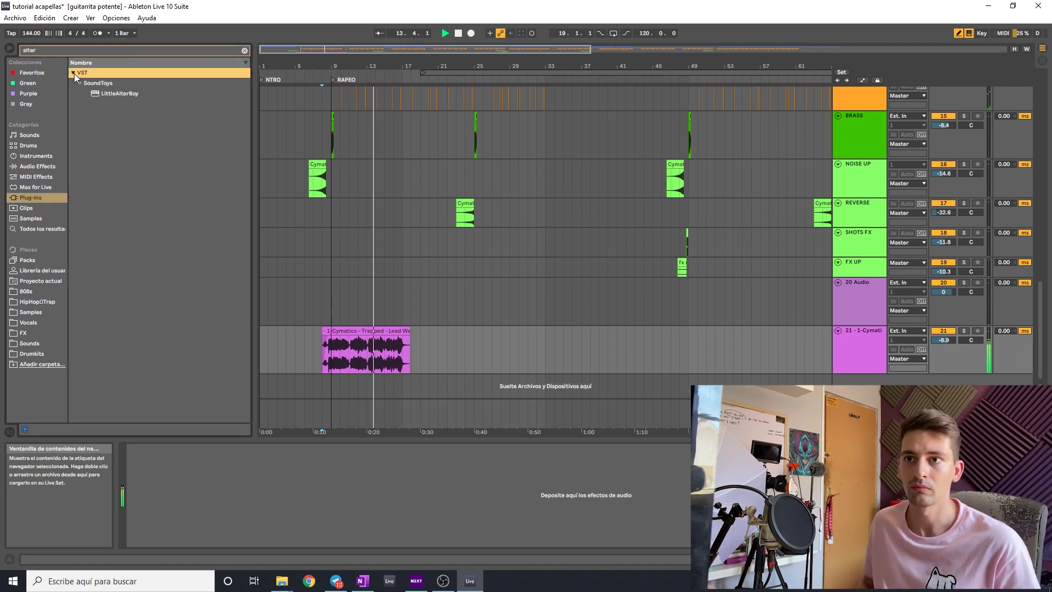
drag(116, 94, 164, 125)
drag(854, 356, 854, 356)
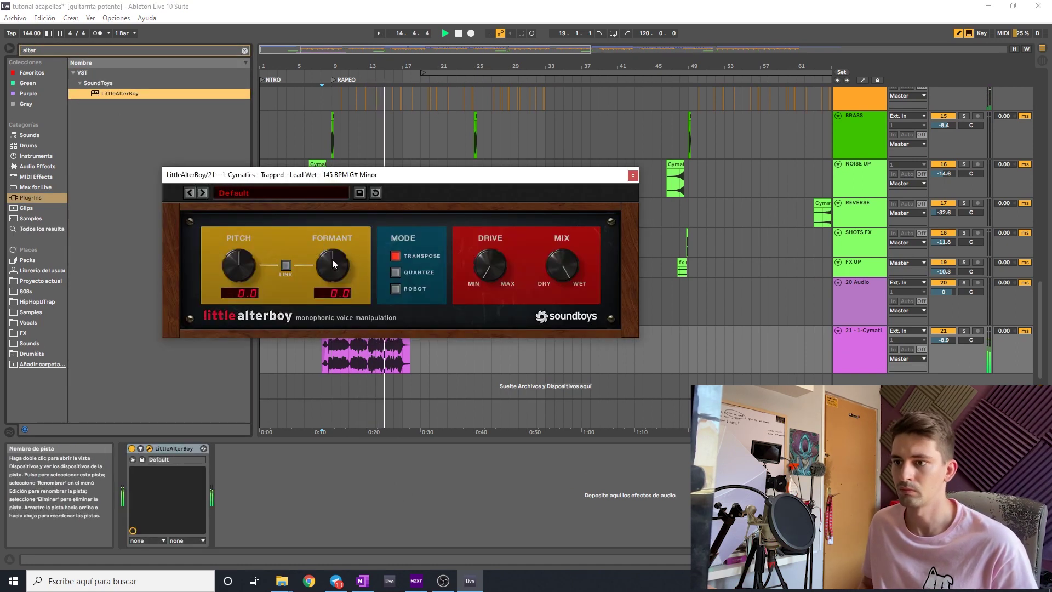
drag(333, 278, 333, 285)
click(633, 175)
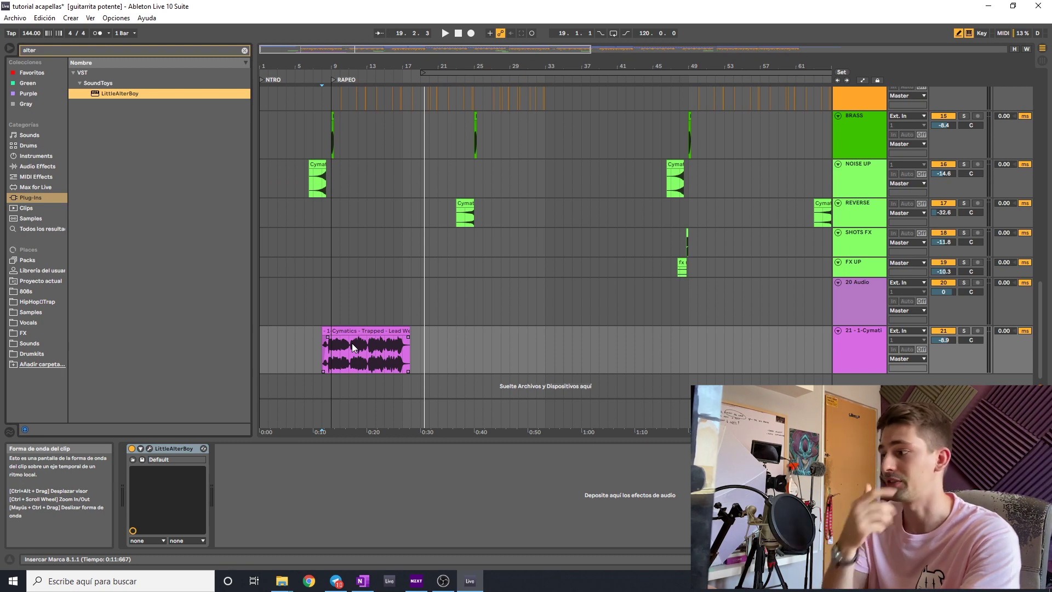
Clear the browser search and add Cymatics - Rap Acapella Verse 3 - 140 BPM.wav from the Vocals folder on a new track at 18.1.1
click(41, 331)
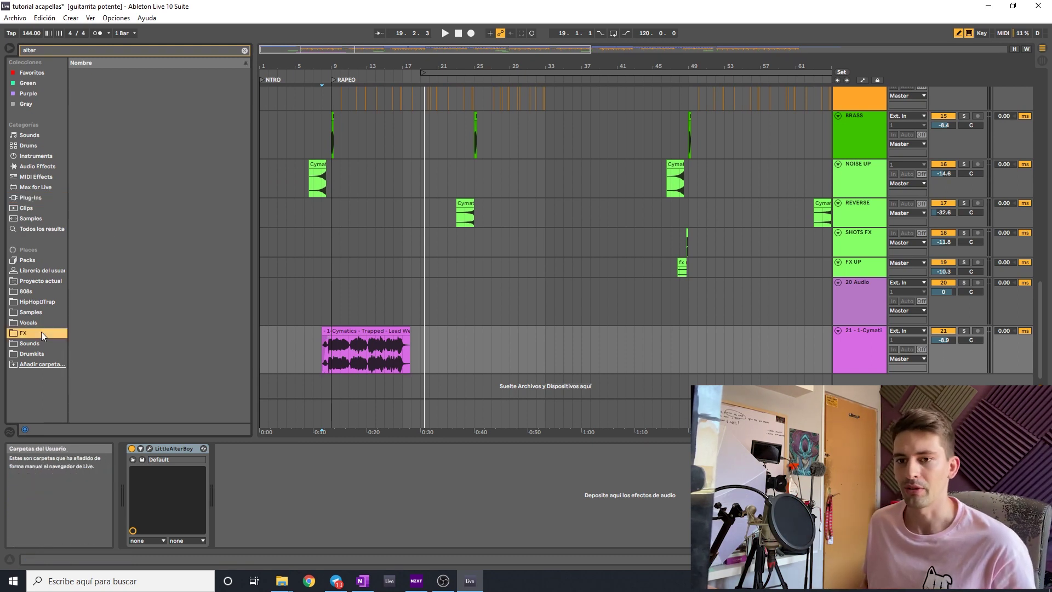
click(31, 303)
drag(39, 50, 4, 49)
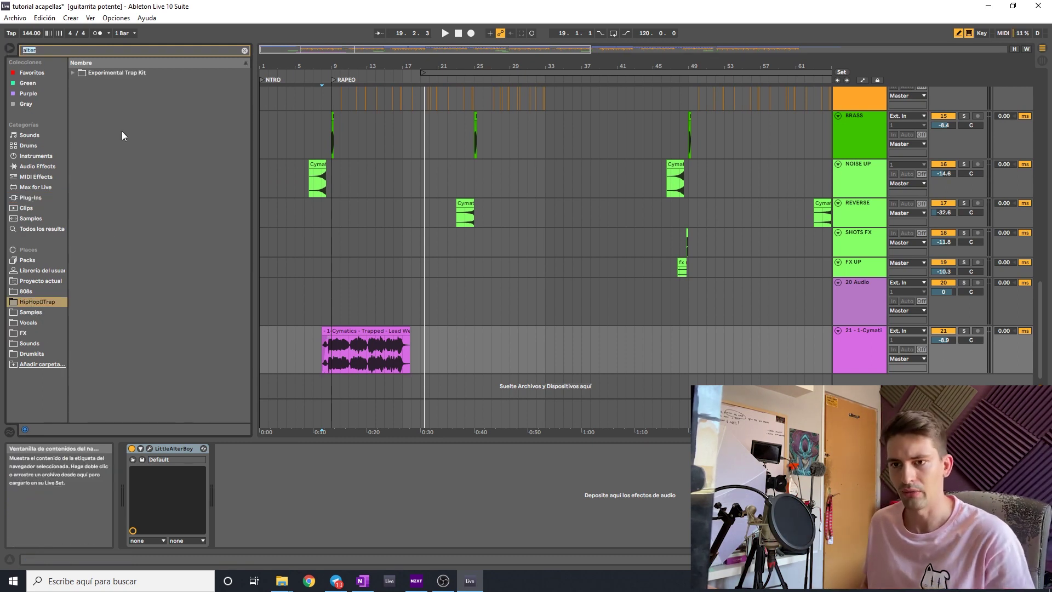
key(BackSpace)
click(28, 312)
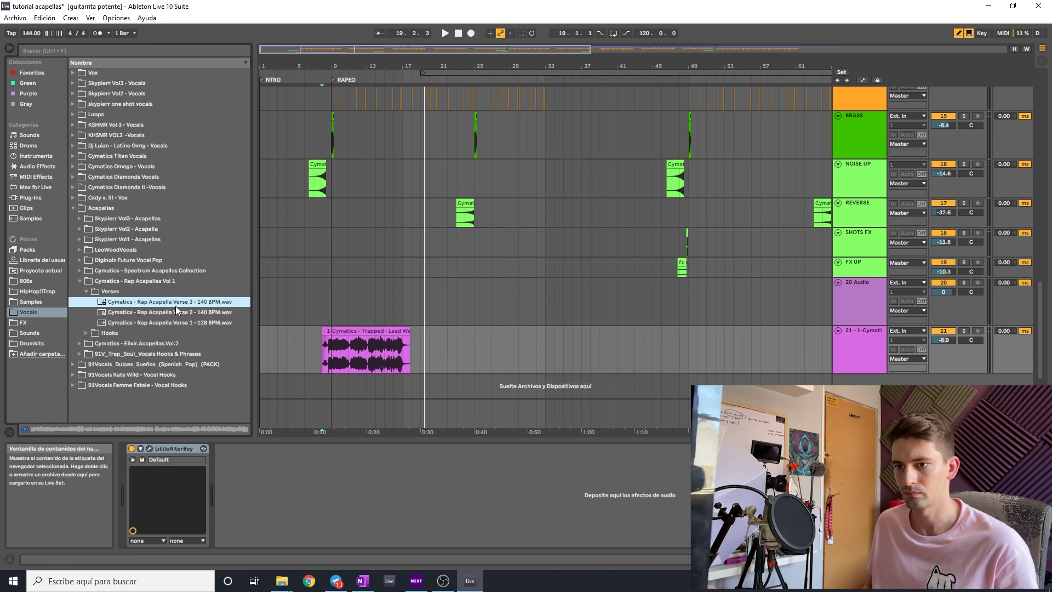
drag(178, 301, 409, 387)
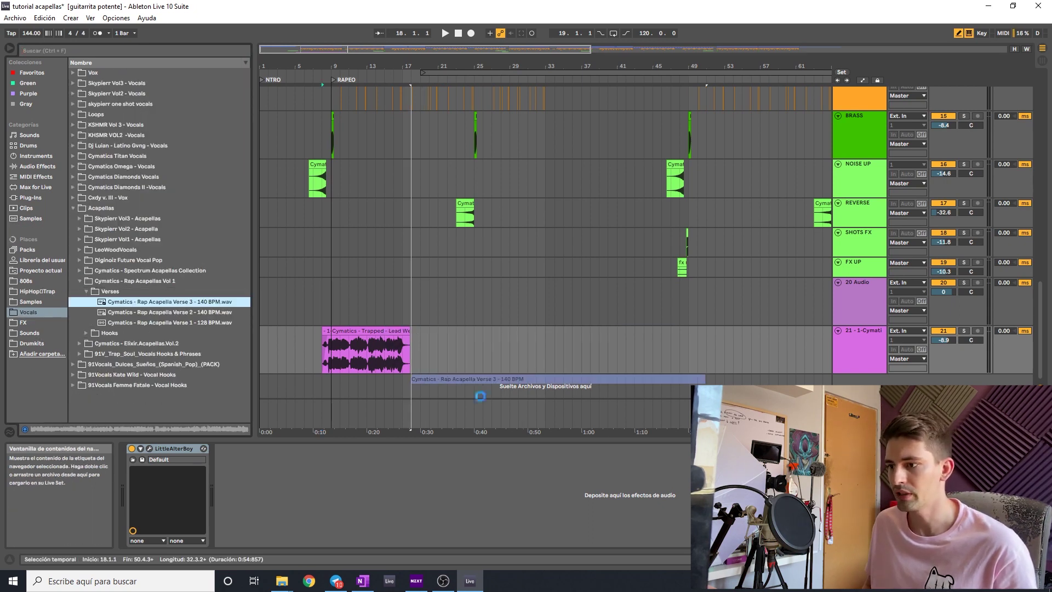
Enable warping on the rap acapella clip and set its segment BPM to 140
click(537, 340)
click(537, 334)
double_click(537, 333)
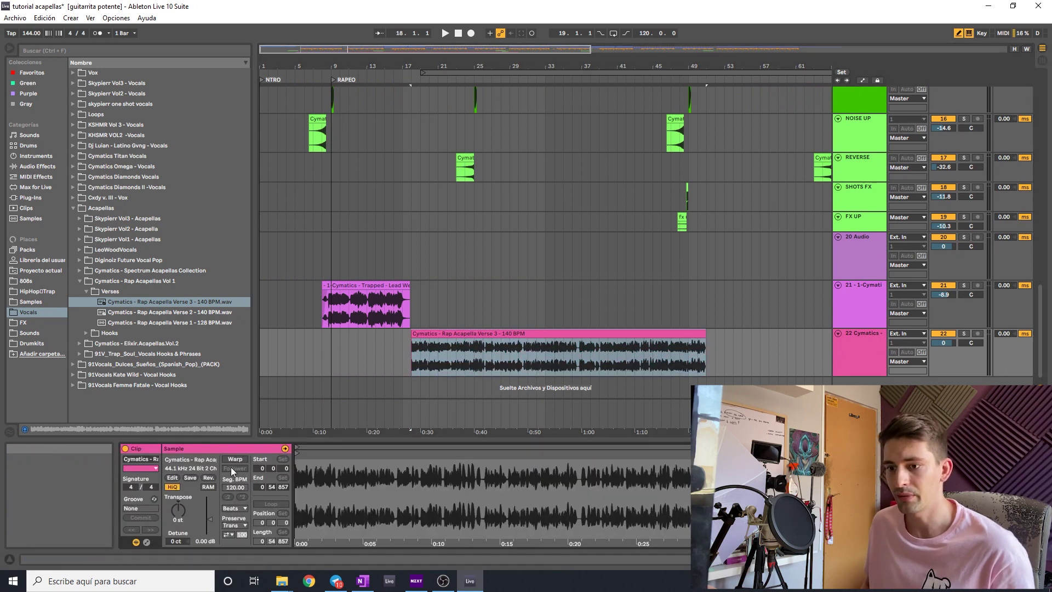
drag(236, 488, 235, 503)
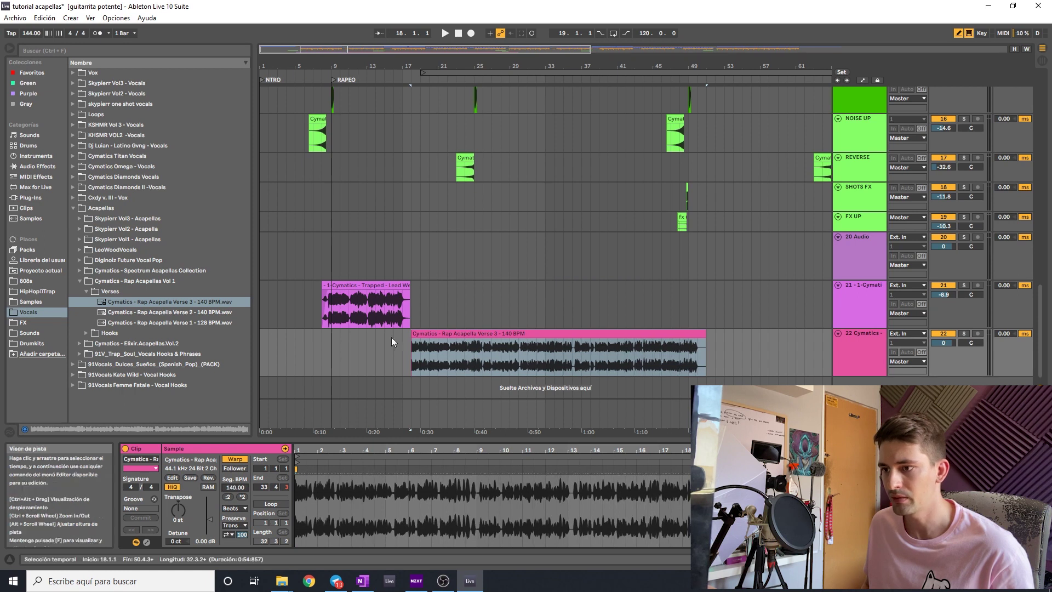
Move the rap acapella clip to start at 17.1.1 and play the arrangement from shortly before it
scroll(392, 337, up, 1)
drag(419, 357, 410, 358)
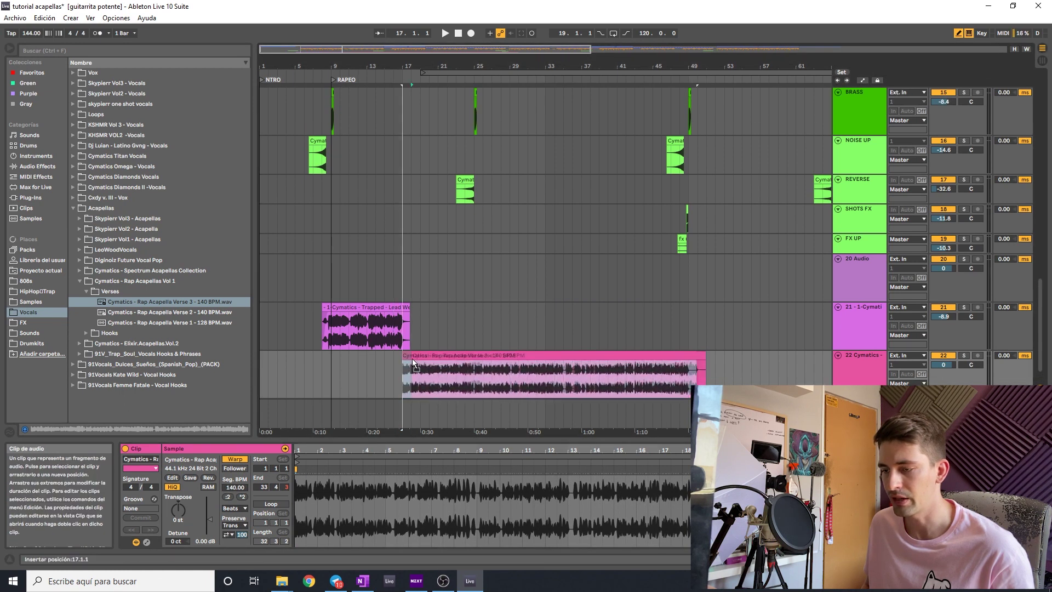
click(393, 361)
key(space)
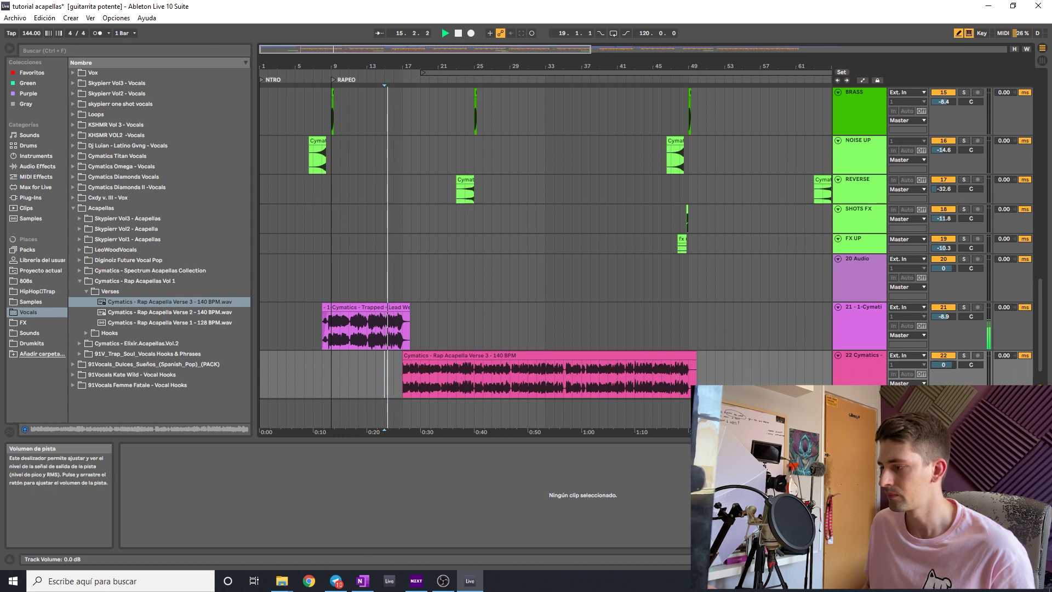
Set the rap acapella clip's warp mode to Complex Pro, trying Complex first, and lower its track volume to -7.6 dB
click(482, 357)
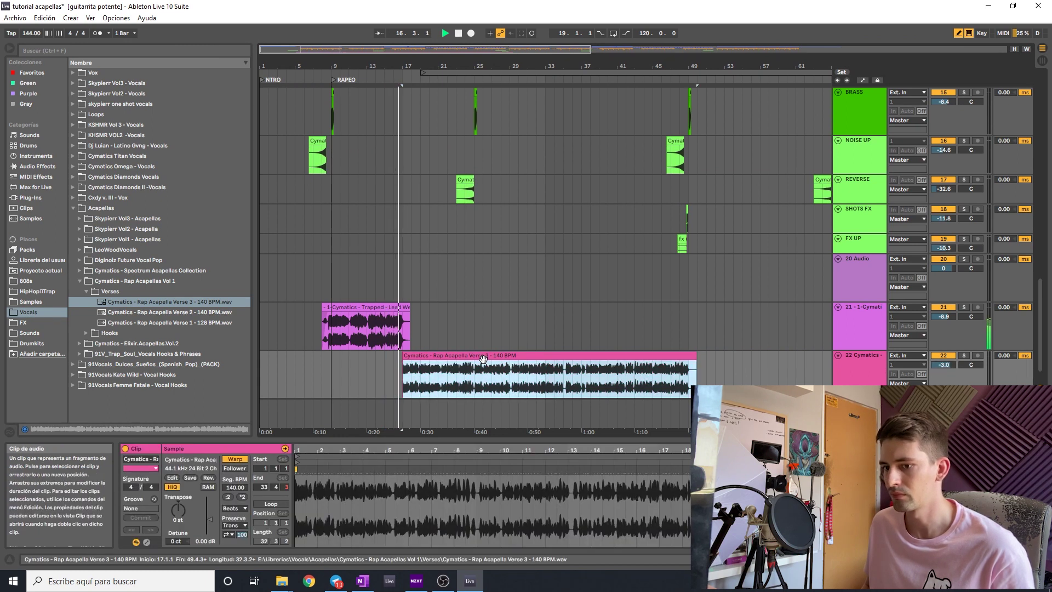
click(234, 508)
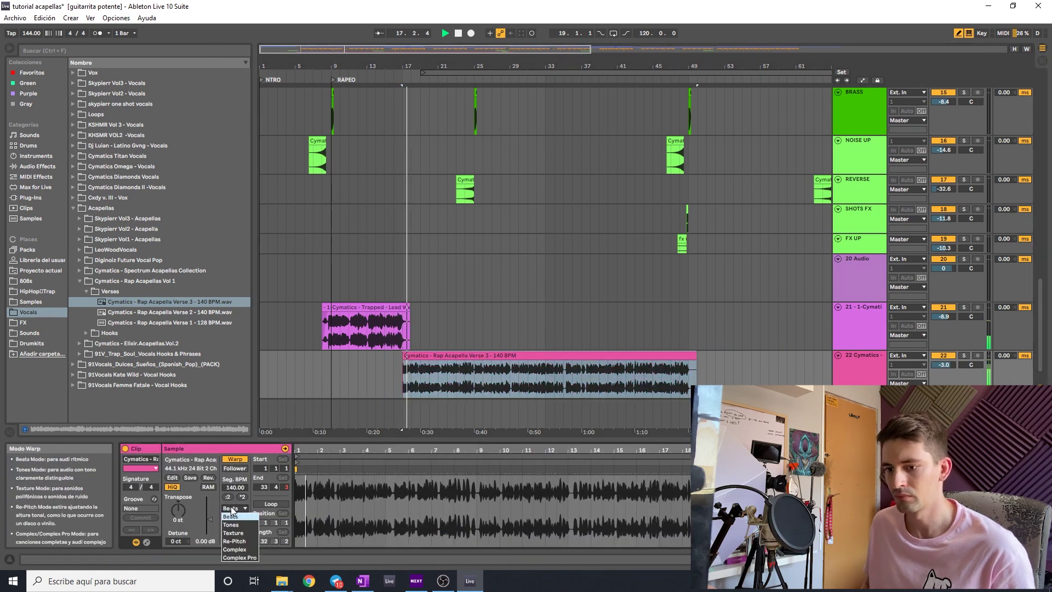
click(233, 543)
drag(944, 366, 944, 374)
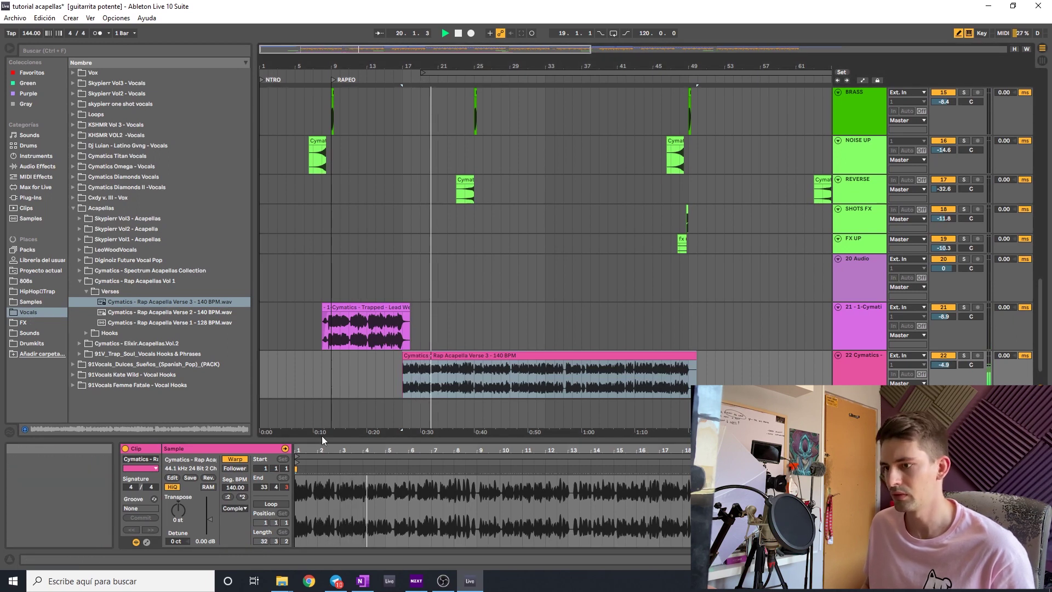
drag(949, 372, 950, 378)
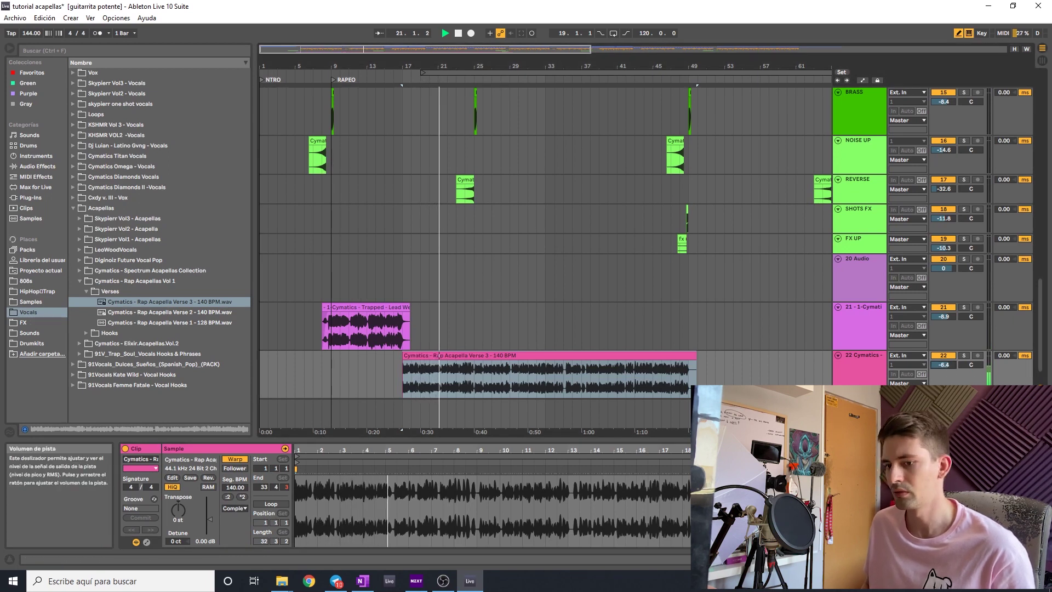
click(235, 507)
click(232, 557)
drag(944, 364, 942, 368)
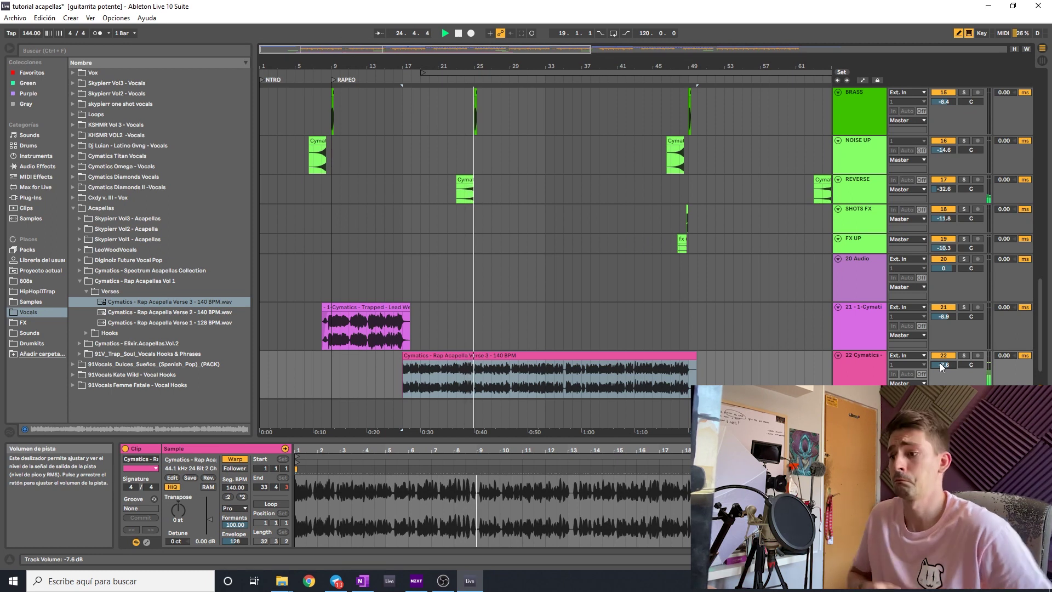